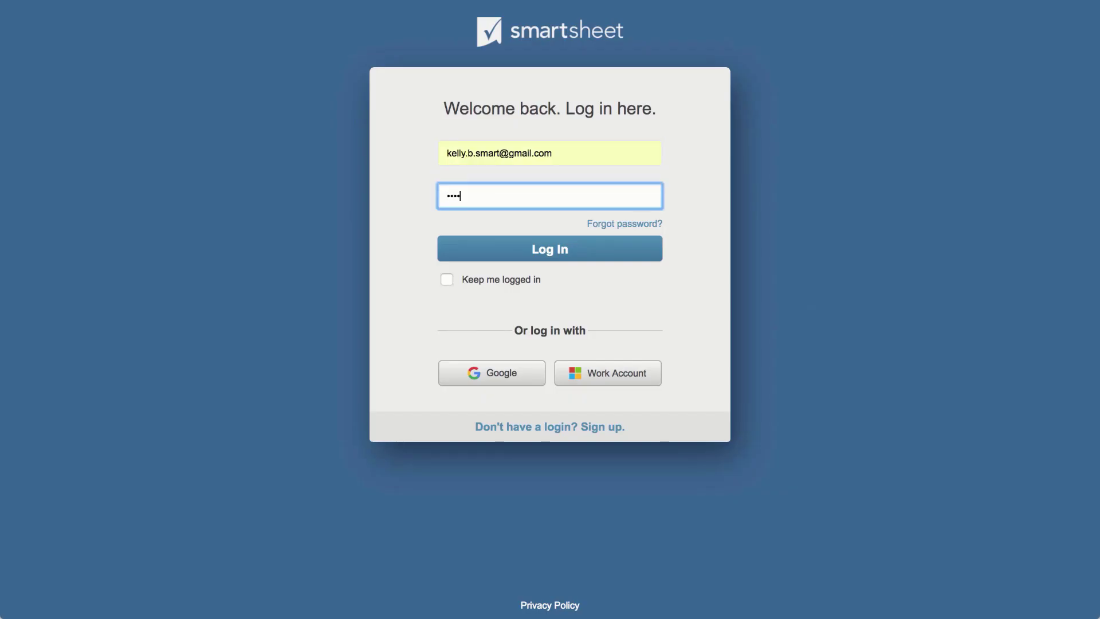
- Log in to the Smartsheet account with the account e-mail and password
{"action": "left_click", "coordinate": [544, 252]}
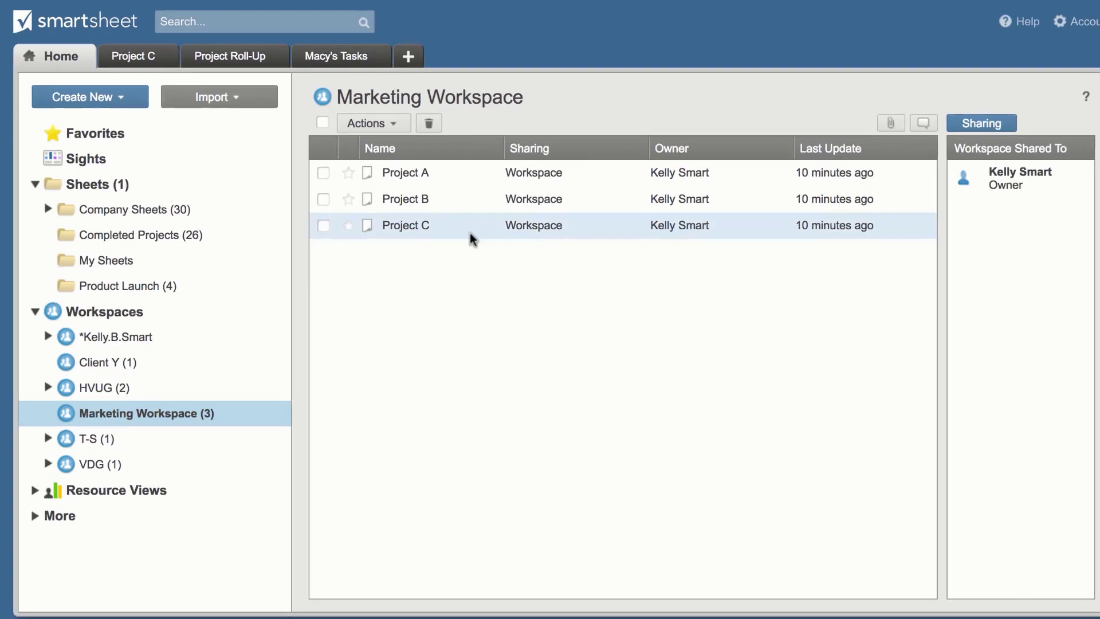
- Browse the Create New and Import menus, then open the Project C sheet
{"action": "left_click", "coordinate": [115, 98]}
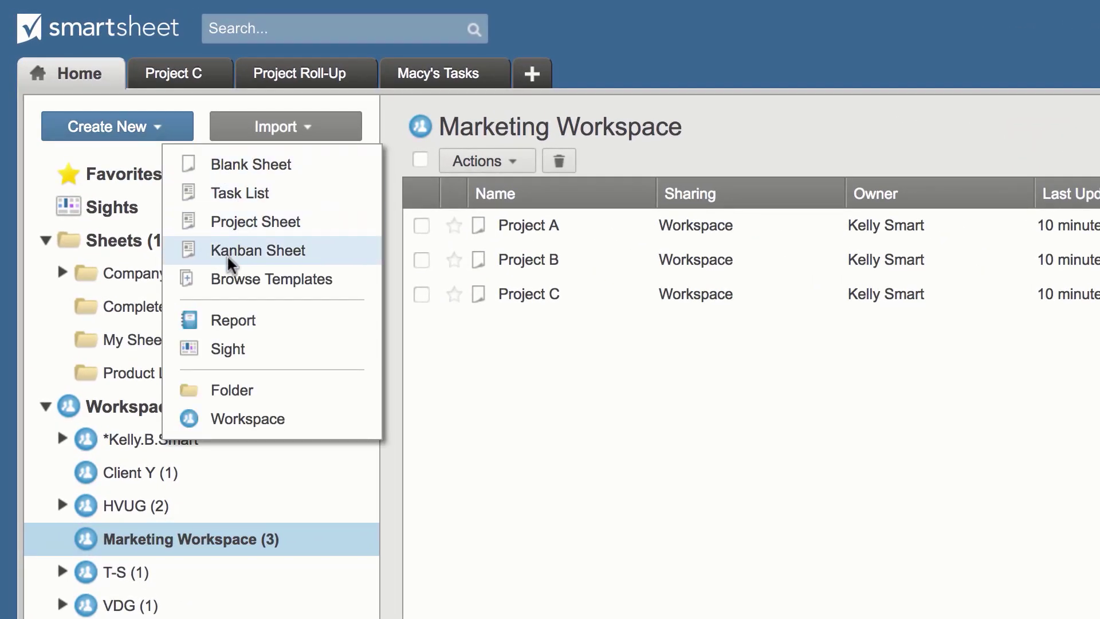
{"action": "left_click", "coordinate": [297, 128]}
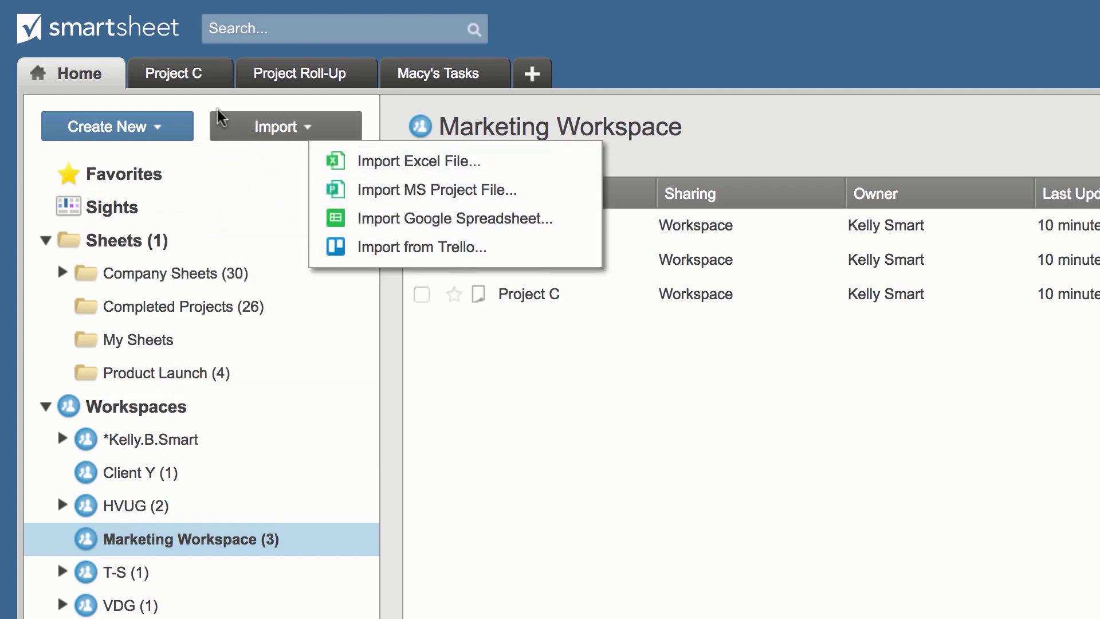
{"action": "left_click", "coordinate": [193, 73]}
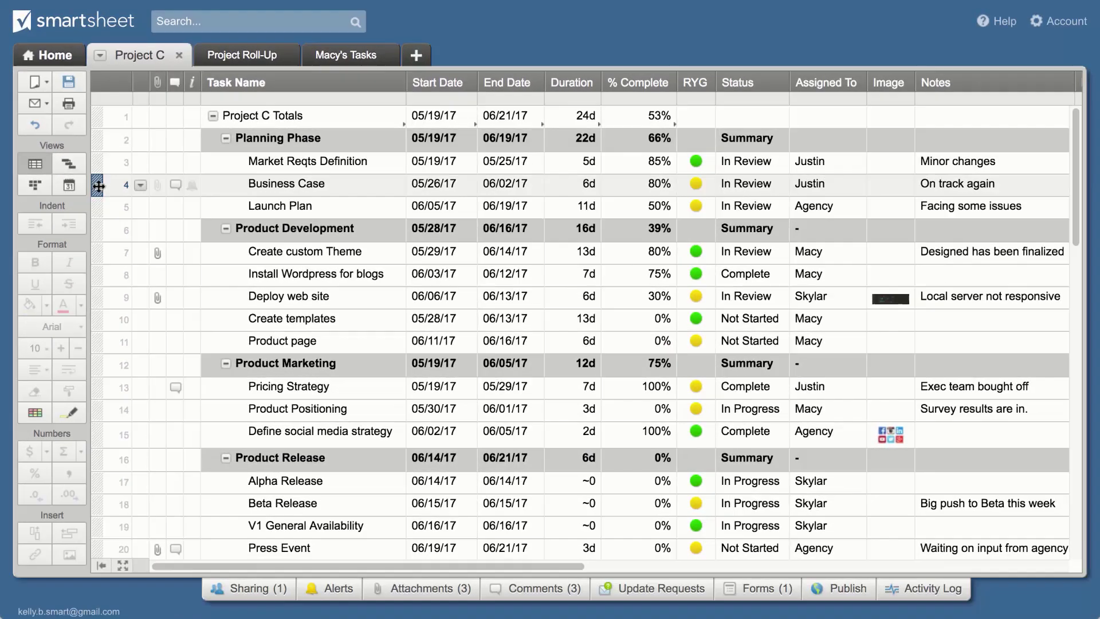
{"action": "double_click", "coordinate": [738, 84]}
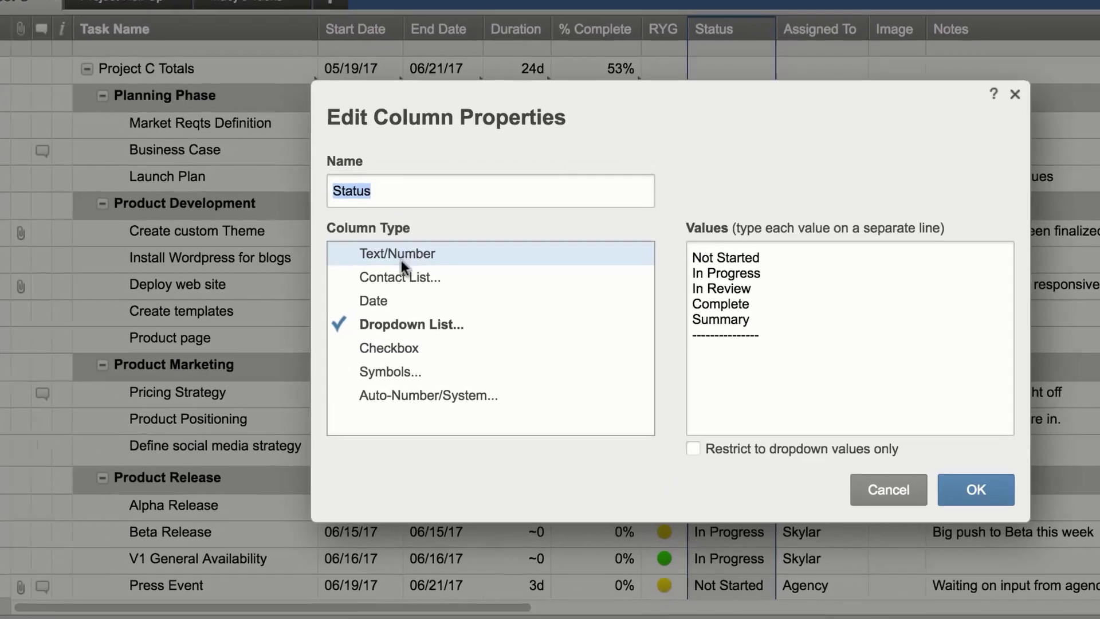
{"action": "left_click", "coordinate": [430, 288]}
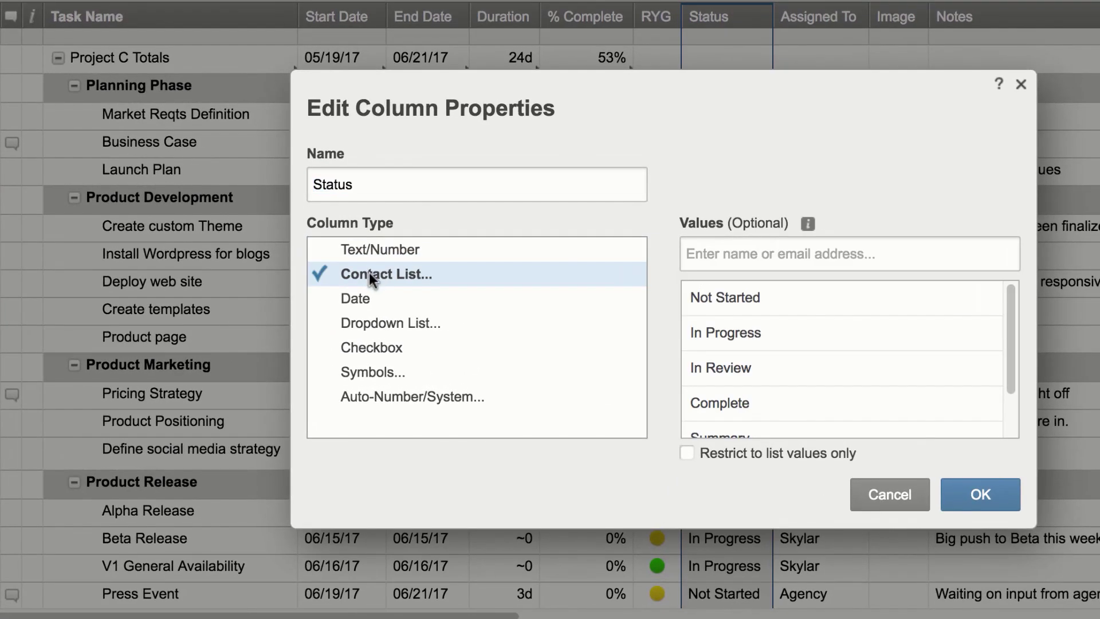
{"action": "left_click", "coordinate": [443, 308]}
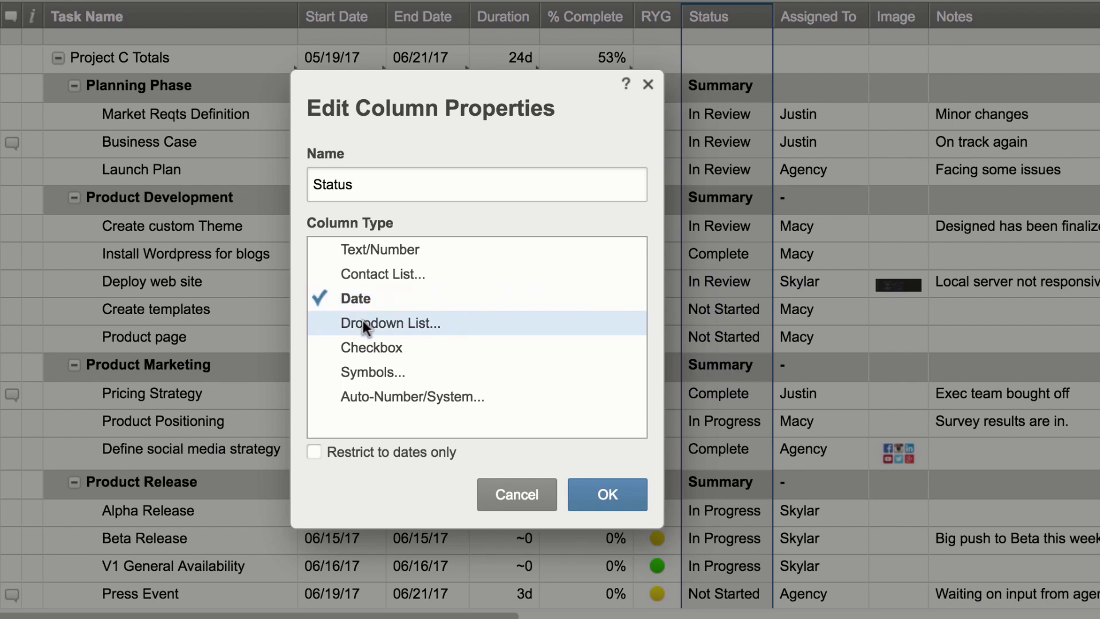
{"action": "left_click", "coordinate": [362, 322]}
{"action": "left_click", "coordinate": [360, 339]}
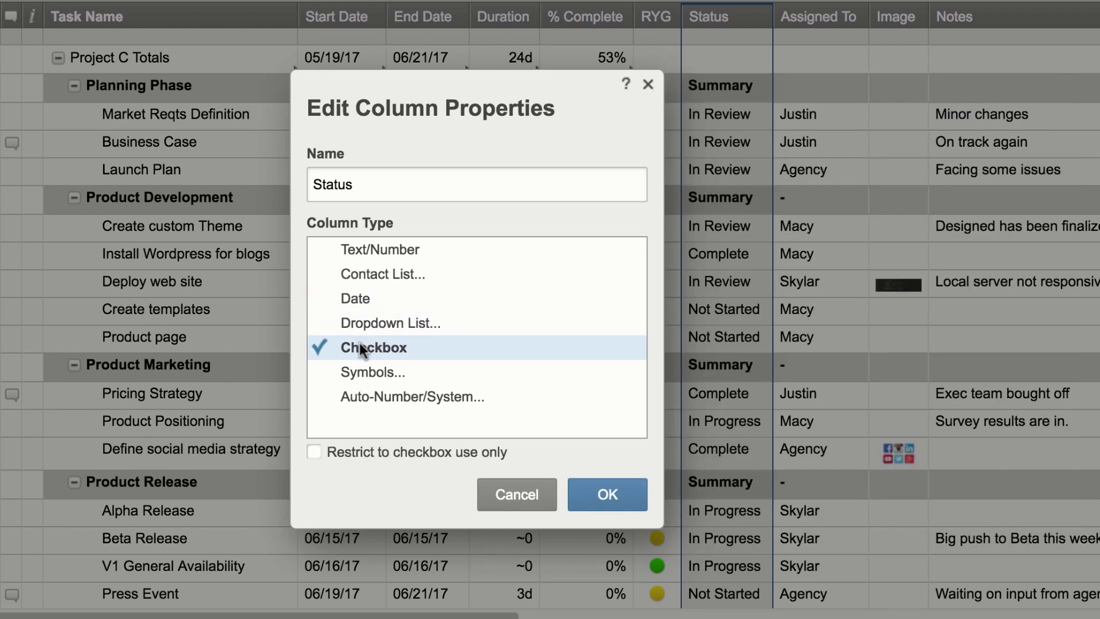
{"action": "left_click", "coordinate": [363, 370]}
{"action": "left_click", "coordinate": [372, 394]}
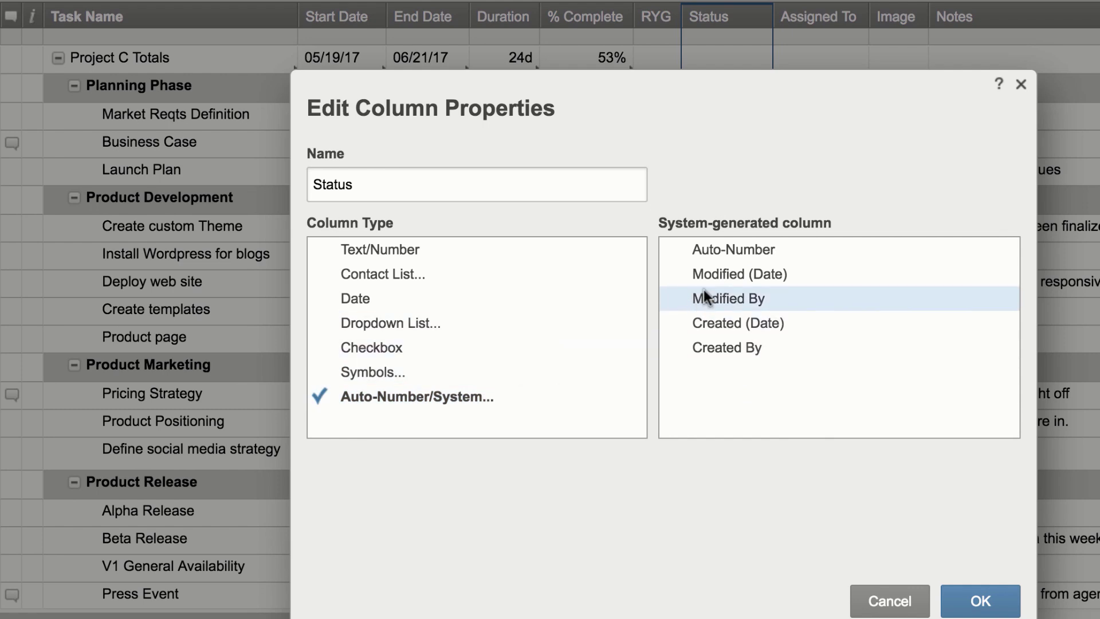
{"action": "left_click", "coordinate": [916, 611]}
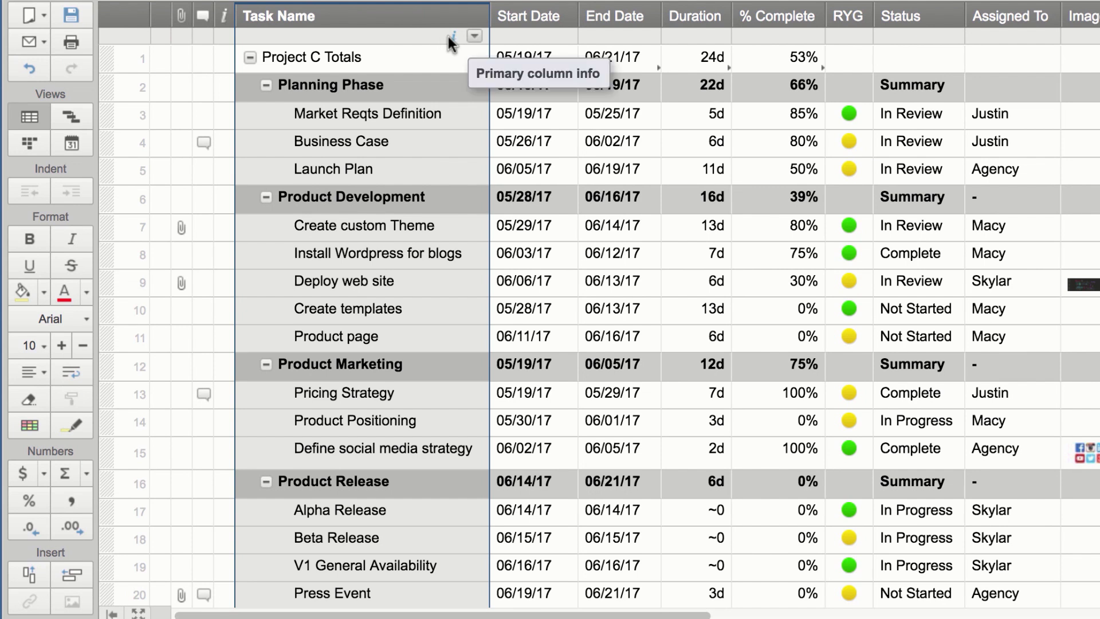
- Collapse and re-expand the Planning Phase and Product Development task groups
{"action": "left_click", "coordinate": [265, 84]}
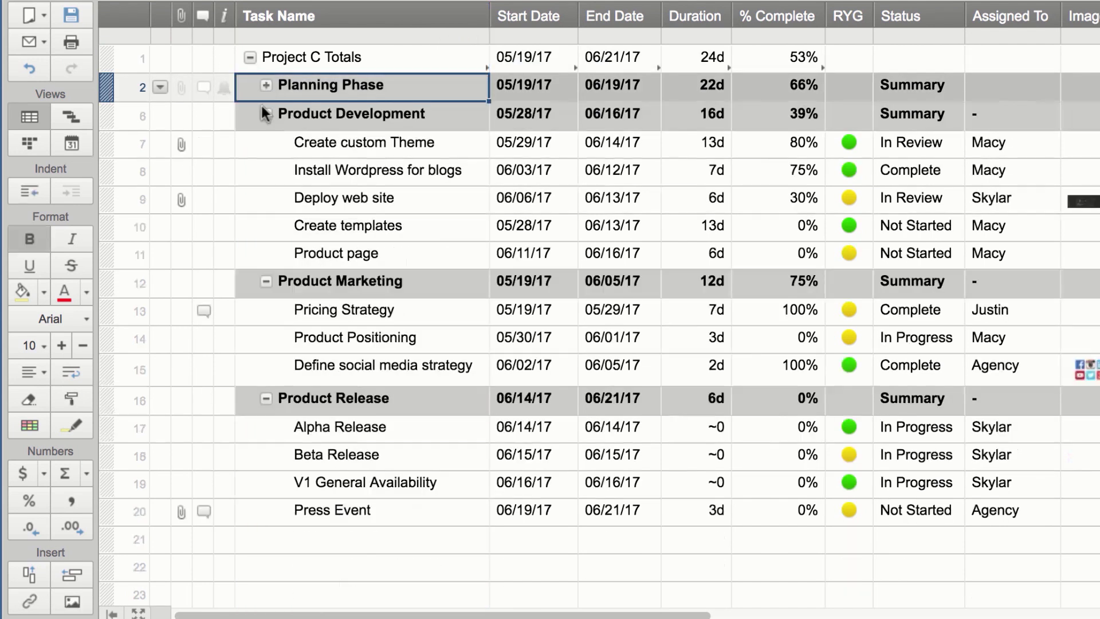
{"action": "left_click", "coordinate": [264, 113]}
{"action": "left_click", "coordinate": [263, 114]}
{"action": "left_click", "coordinate": [265, 85]}
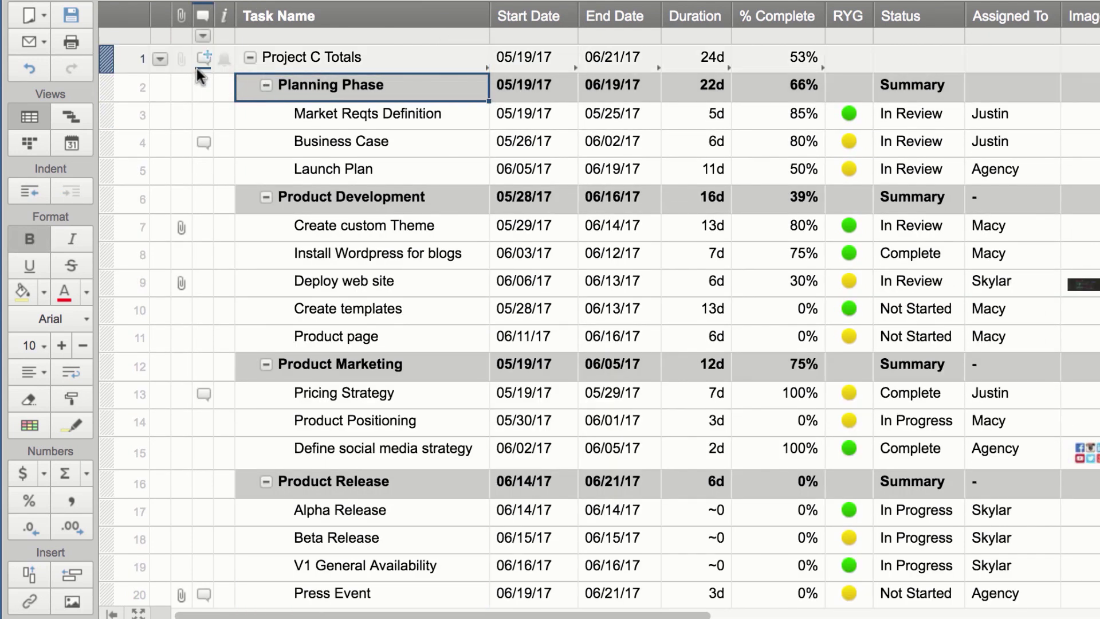
- Give the Project C Totals row a light blue background and 12-point text
{"action": "left_click", "coordinate": [118, 61]}
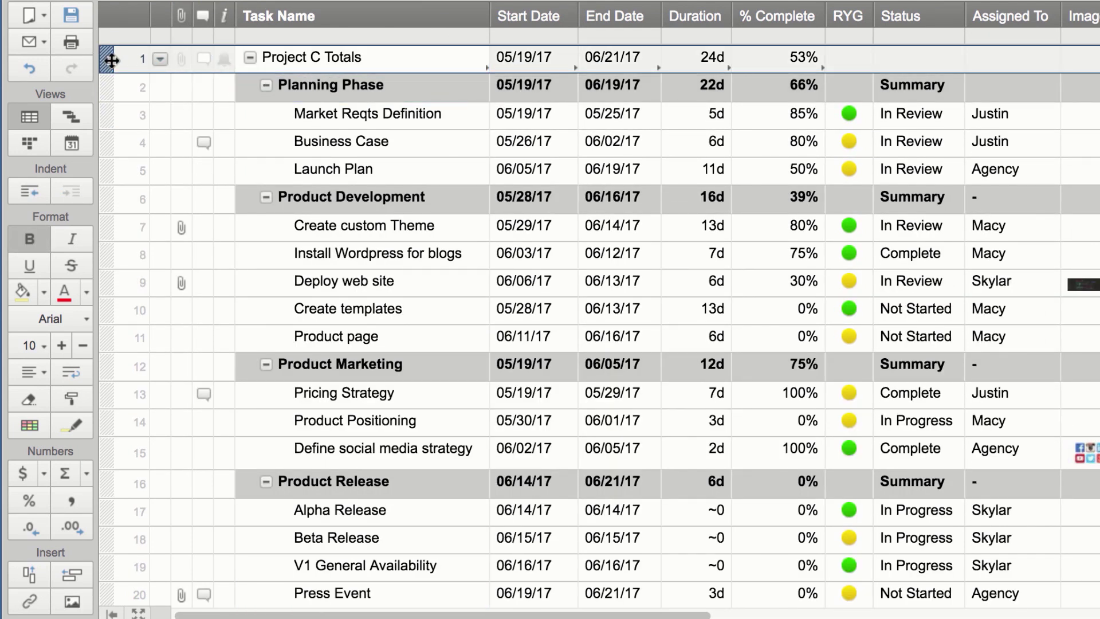
{"action": "left_click", "coordinate": [44, 287]}
{"action": "left_click", "coordinate": [133, 365]}
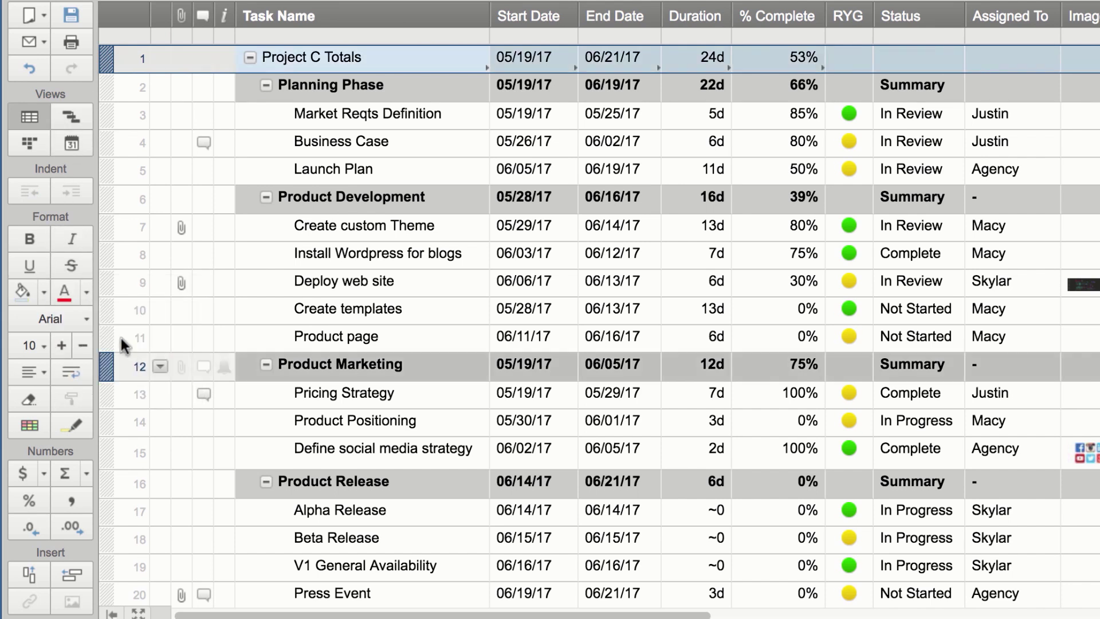
{"action": "left_click", "coordinate": [46, 344]}
{"action": "left_click", "coordinate": [79, 379]}
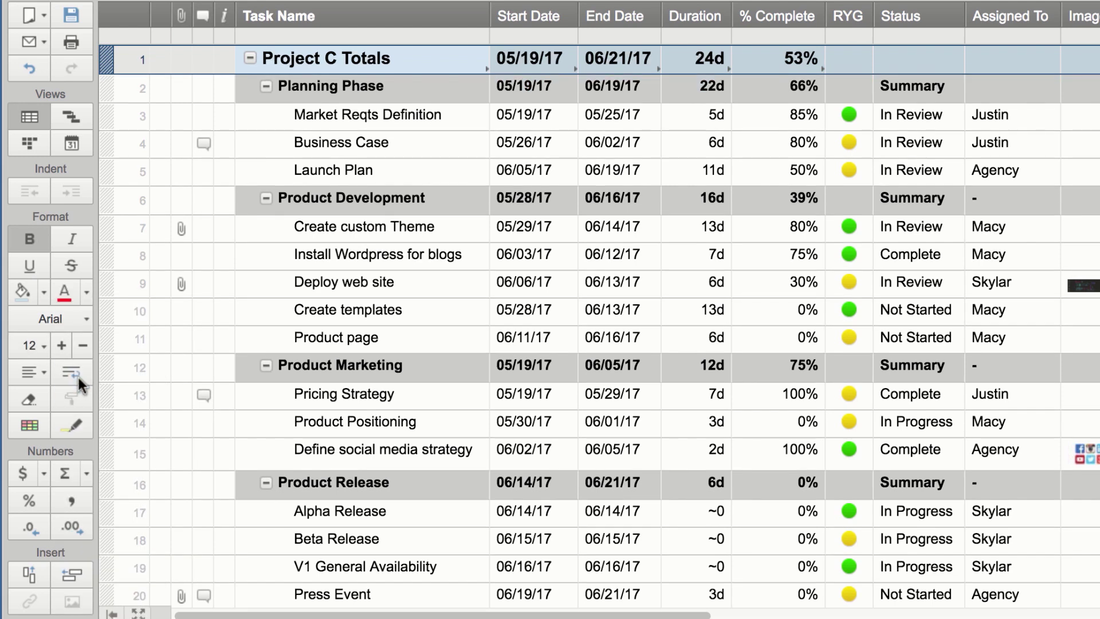
{"action": "left_click", "coordinate": [29, 424]}
- Enable the RYG-is-Red conditional formatting rule and set Launch Plan's RYG to Red
{"action": "left_click", "coordinate": [341, 235]}
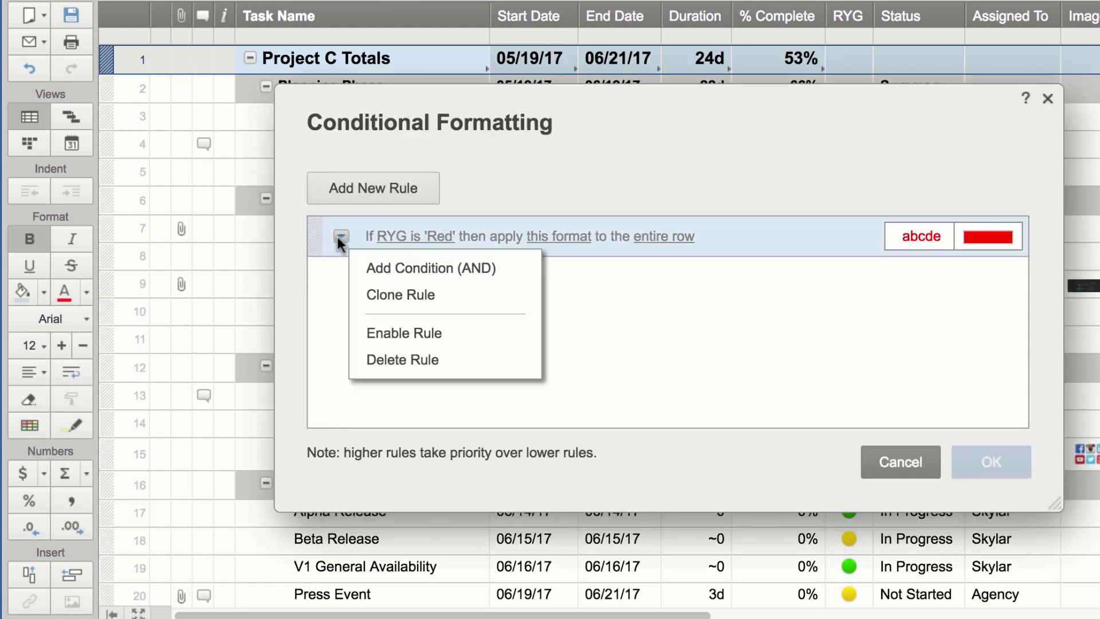
{"action": "left_click", "coordinate": [362, 323]}
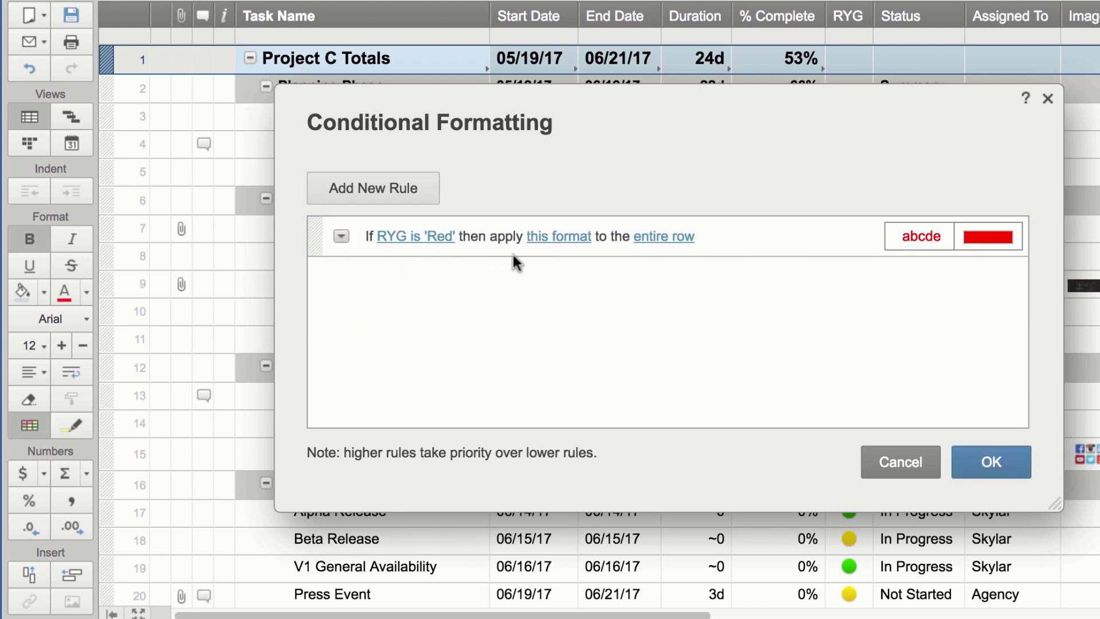
{"action": "left_click", "coordinate": [960, 460]}
{"action": "left_click", "coordinate": [859, 170]}
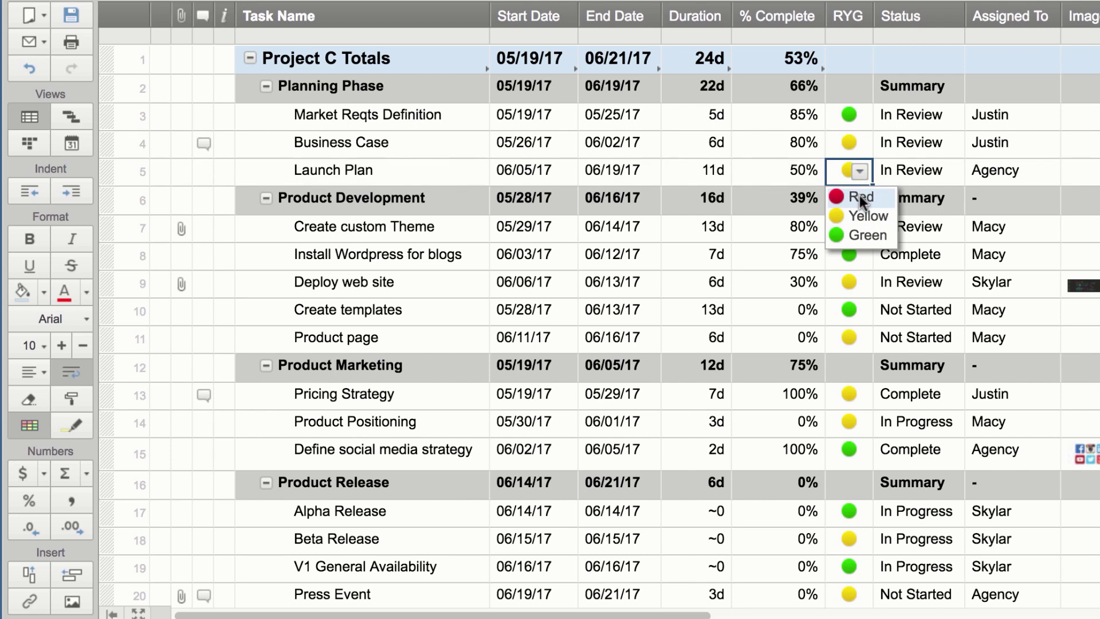
{"action": "left_click", "coordinate": [859, 194]}
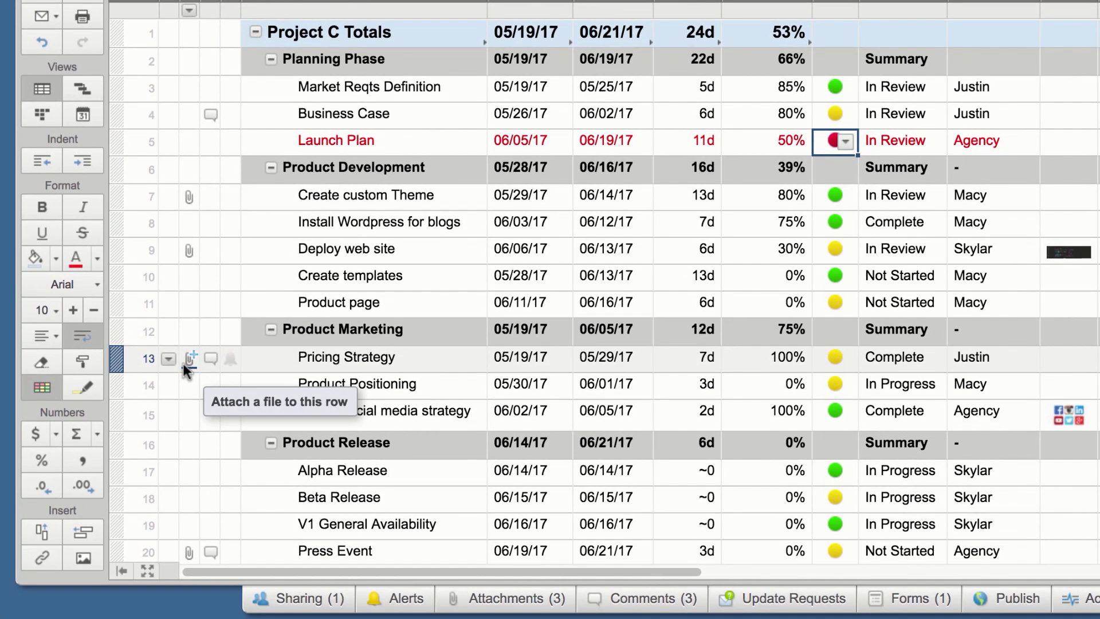
- Attach pricing_analysis.xlsx from the computer to the Pricing Strategy row
{"action": "left_click", "coordinate": [184, 363]}
{"action": "left_click", "coordinate": [419, 153]}
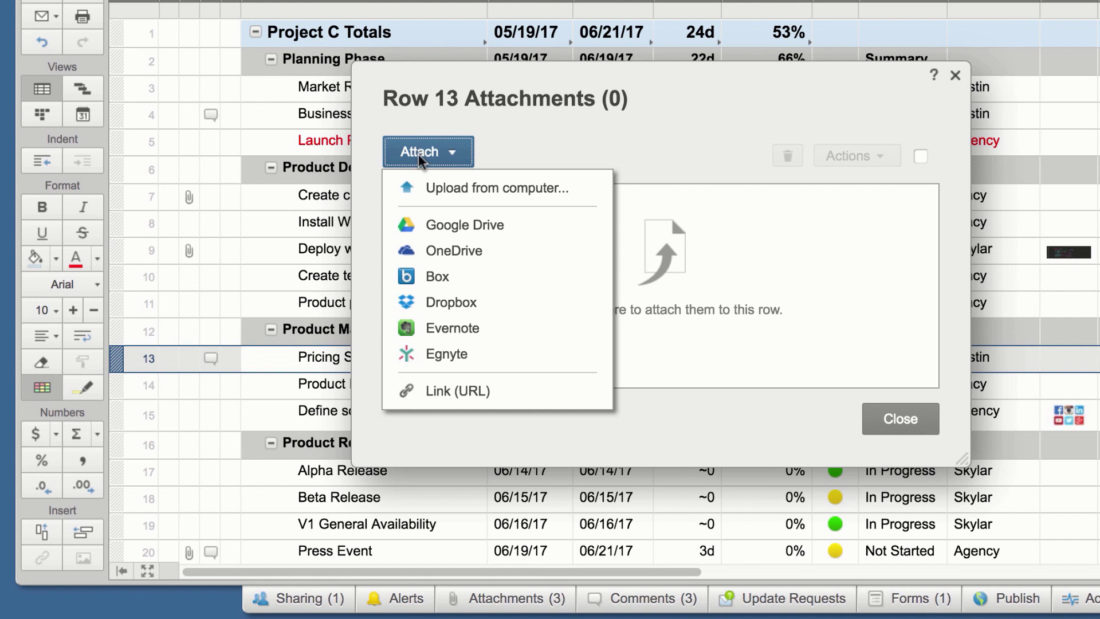
{"action": "left_click", "coordinate": [413, 190]}
{"action": "left_click", "coordinate": [438, 28]}
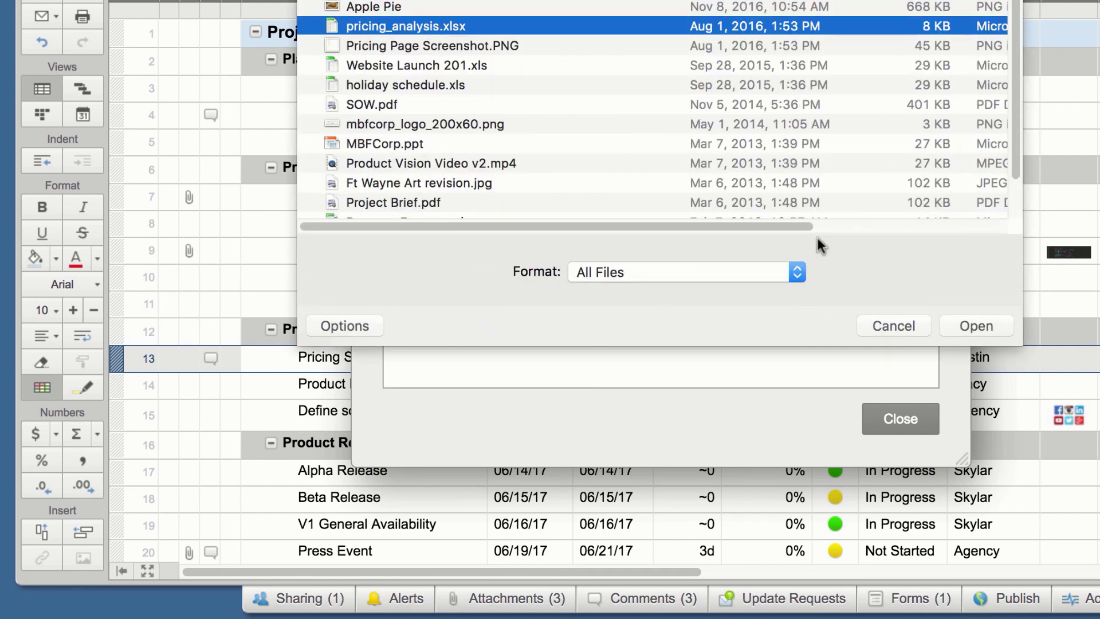
{"action": "left_click", "coordinate": [967, 327]}
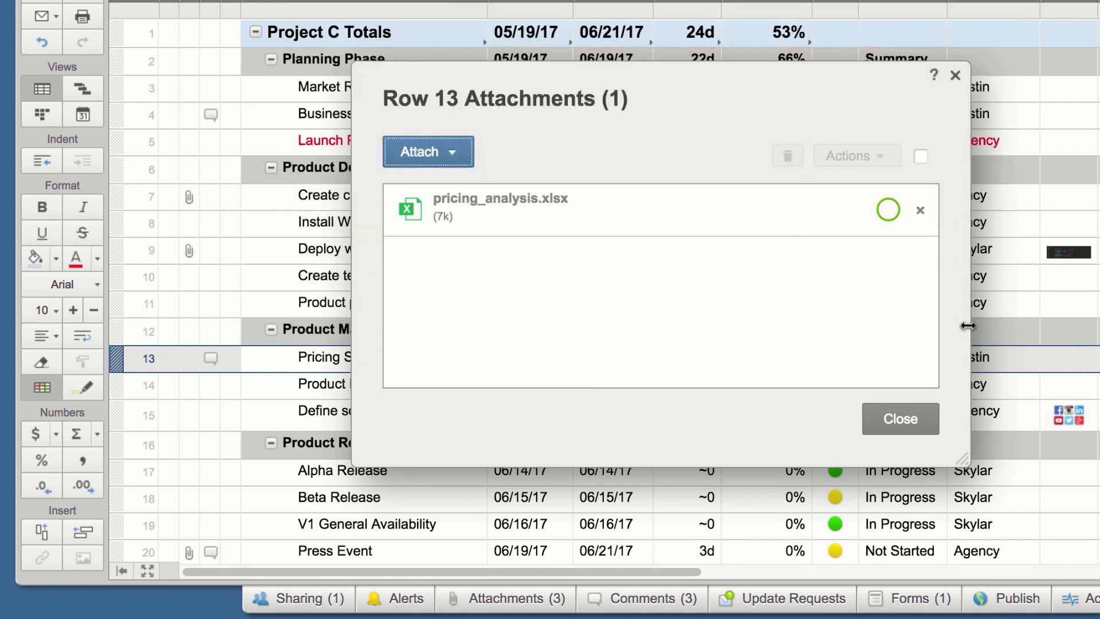
{"action": "left_click", "coordinate": [886, 421]}
- Insert customtheme.jpg into the Create custom Theme row's Image cell and preview it
{"action": "left_click", "coordinate": [1053, 197]}
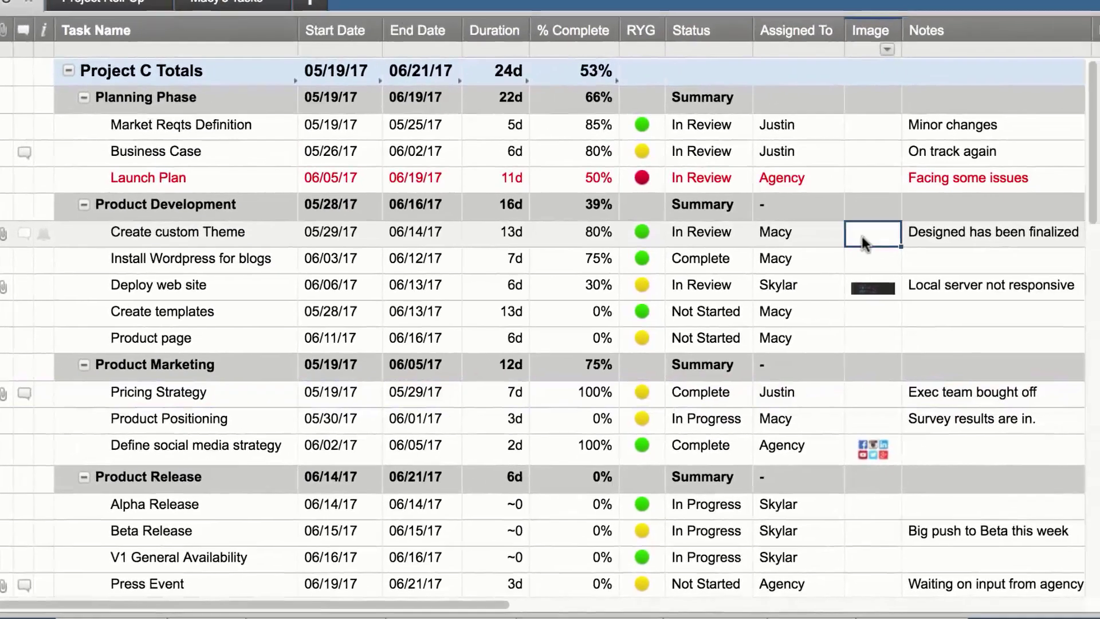
{"action": "right_click", "coordinate": [1052, 197]}
{"action": "mouse_move", "coordinate": [870, 534]}
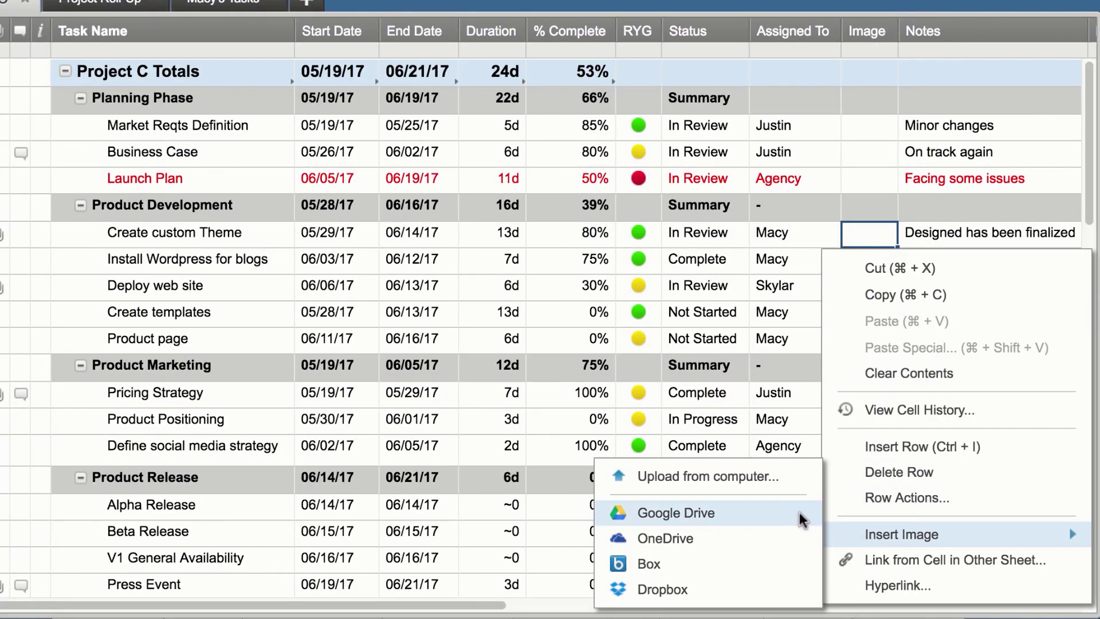
{"action": "left_click", "coordinate": [759, 486]}
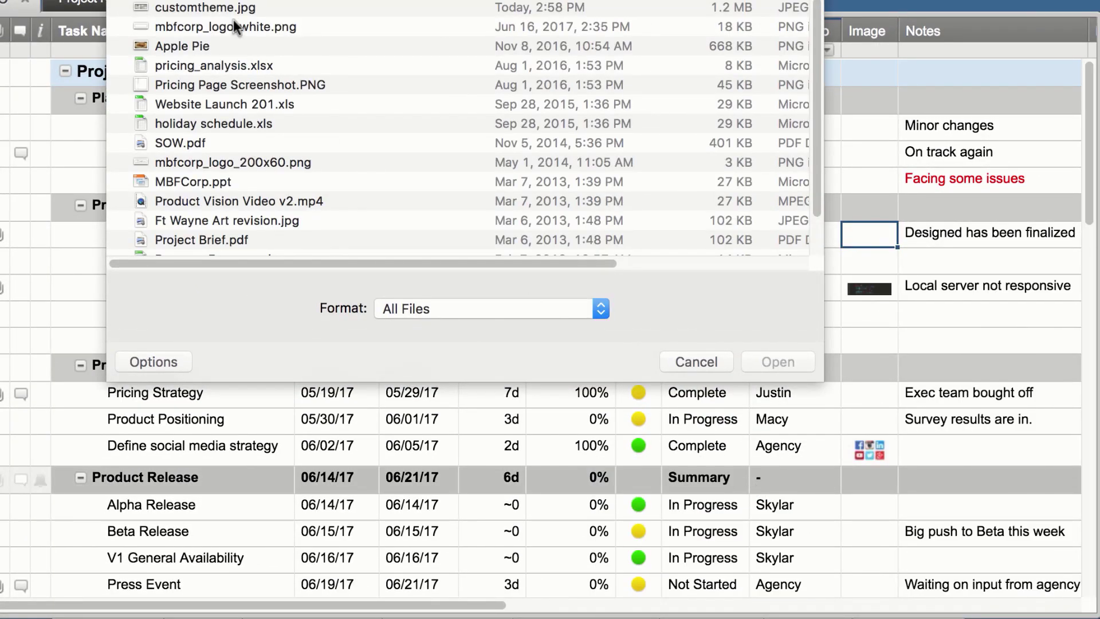
{"action": "left_click", "coordinate": [231, 9]}
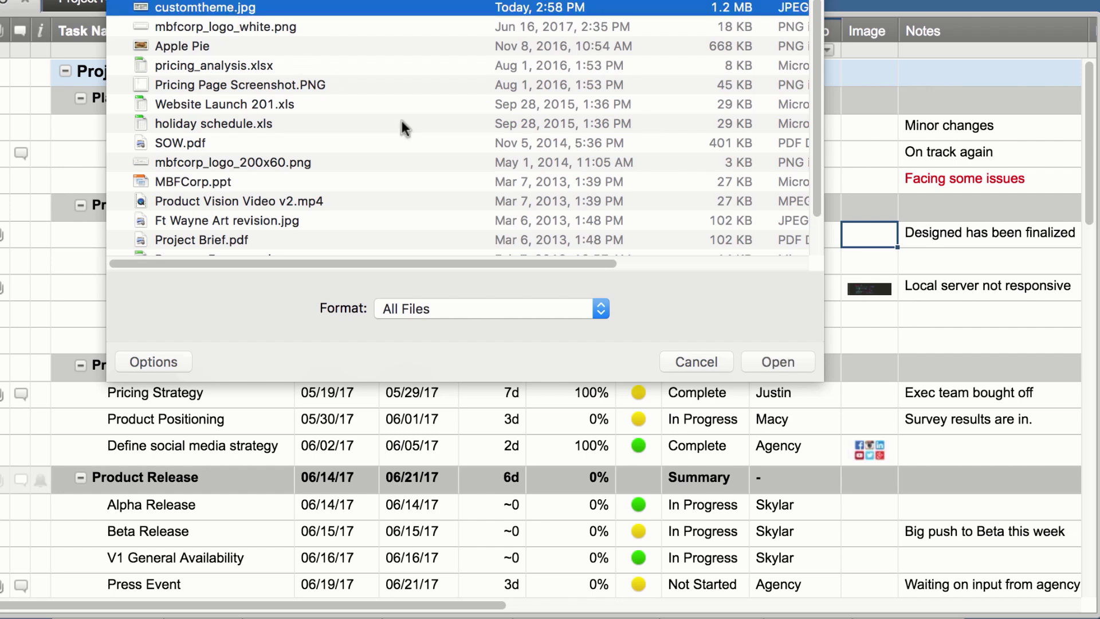
{"action": "left_click", "coordinate": [777, 362]}
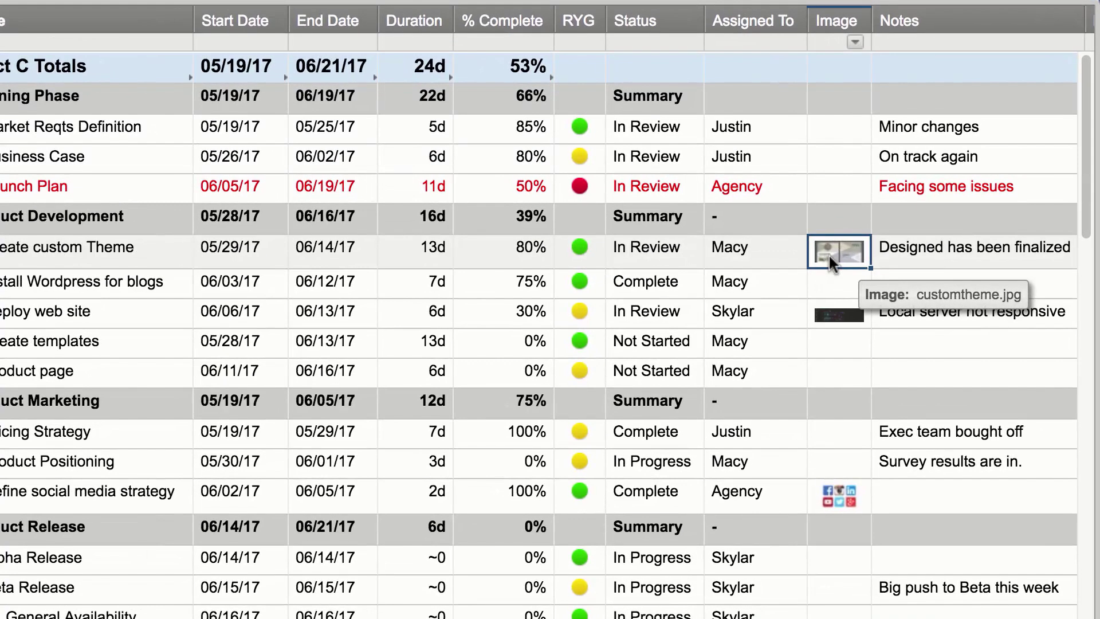
{"action": "left_click", "coordinate": [840, 258]}
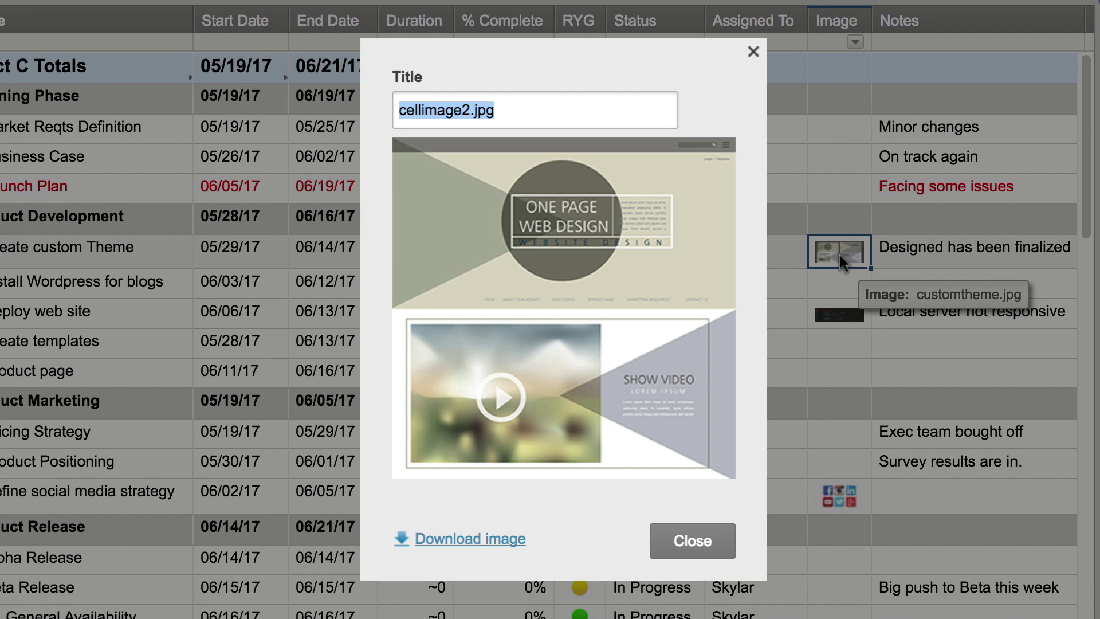
{"action": "key", "text": "Escape"}
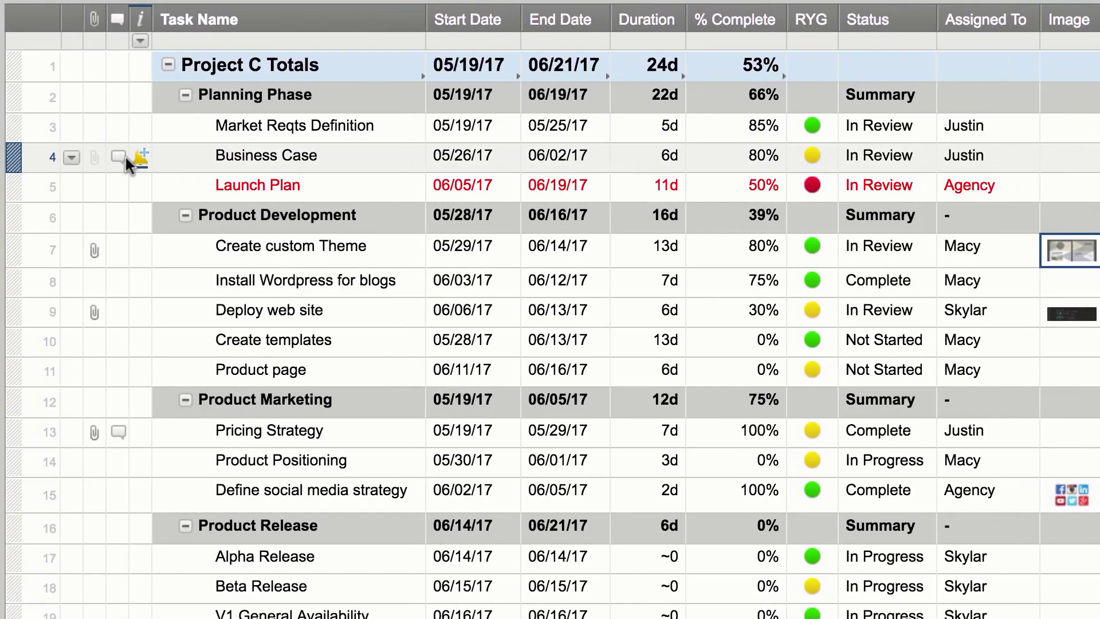
- Reply 'Will have more info after meeting.' to the Business Case row's timing comment
{"action": "left_click", "coordinate": [118, 157]}
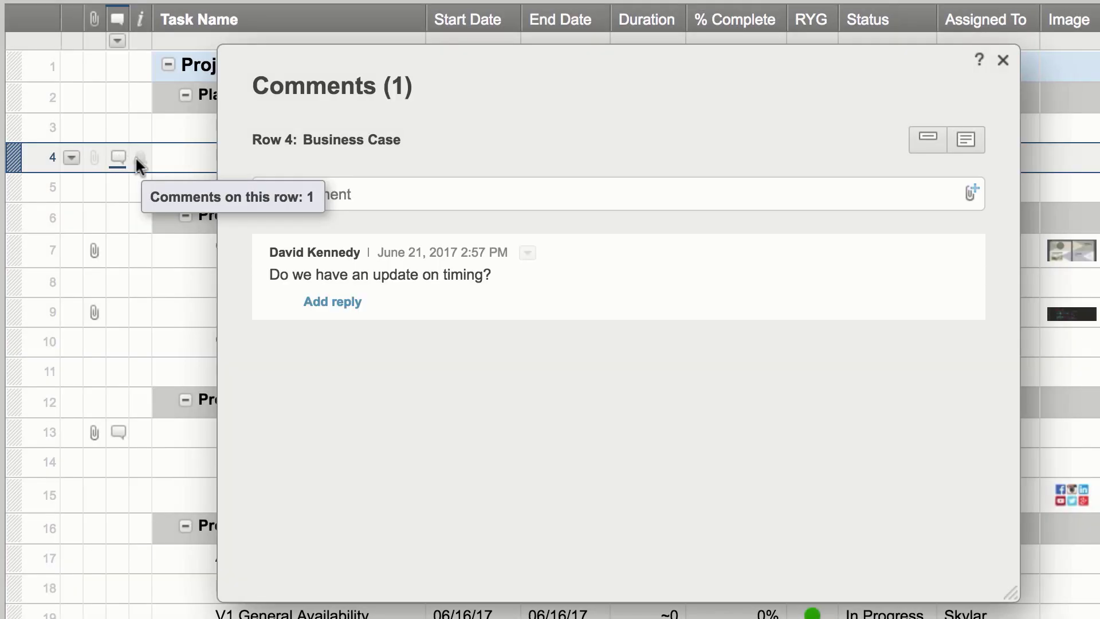
{"action": "left_click", "coordinate": [325, 304]}
{"action": "type", "text": "W"}
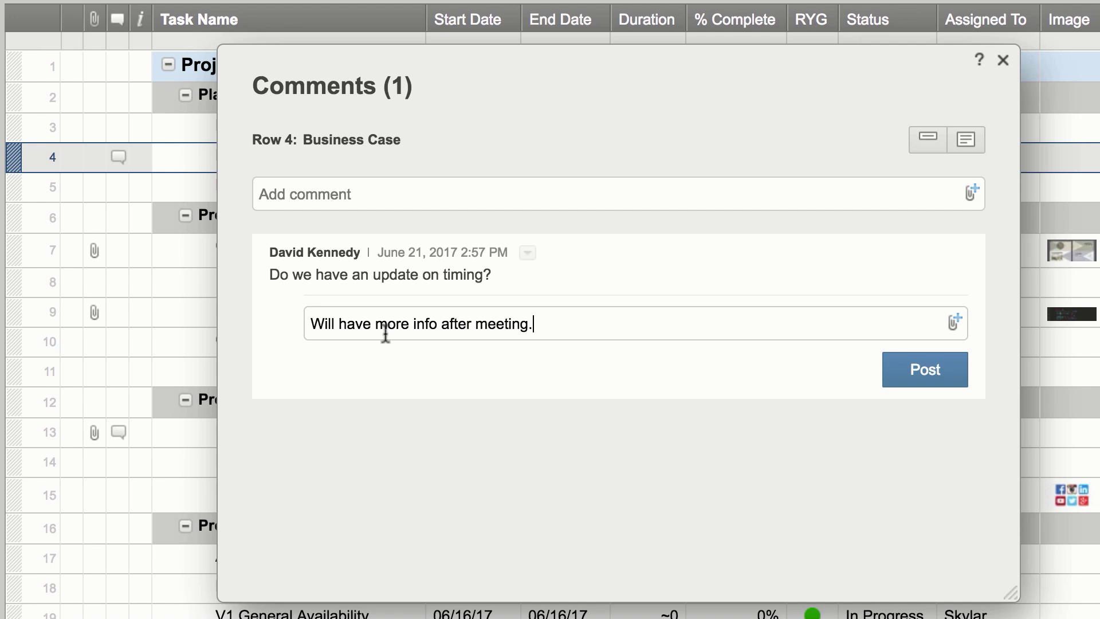
{"action": "left_click", "coordinate": [899, 369]}
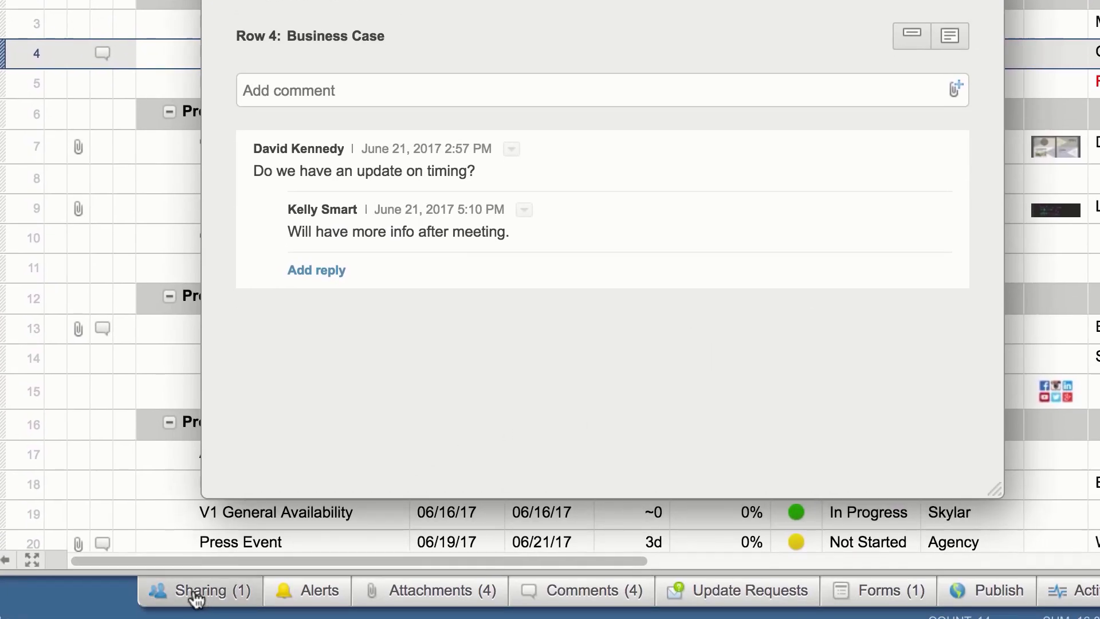
- Share Project C with a collaborator at Viewer permission, then preview the sheet's form
{"action": "left_click", "coordinate": [197, 599]}
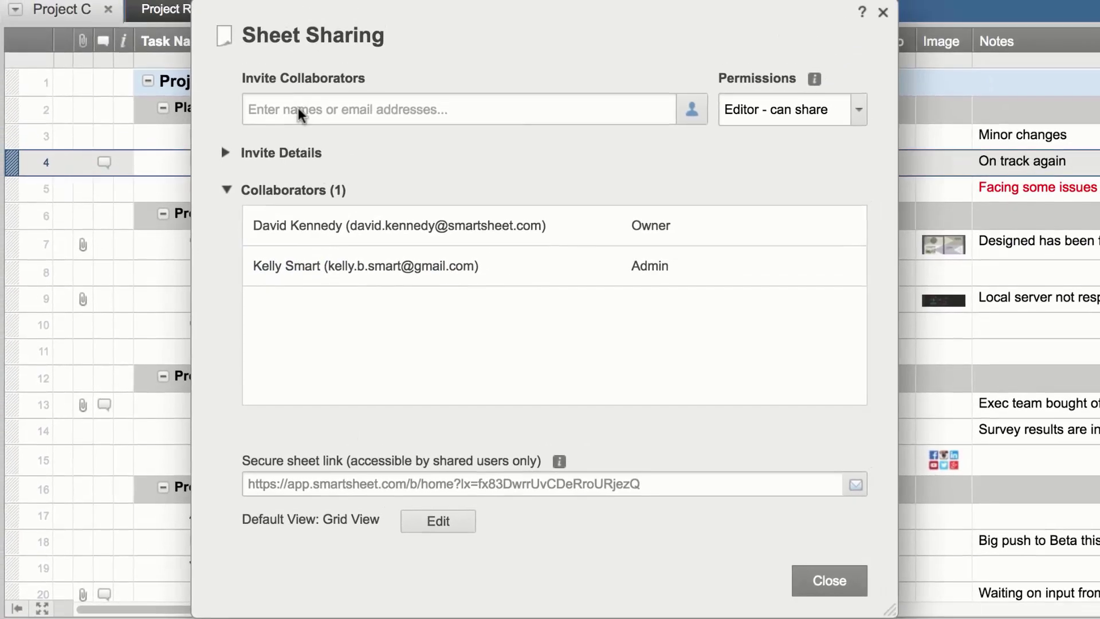
{"action": "left_click", "coordinate": [297, 108]}
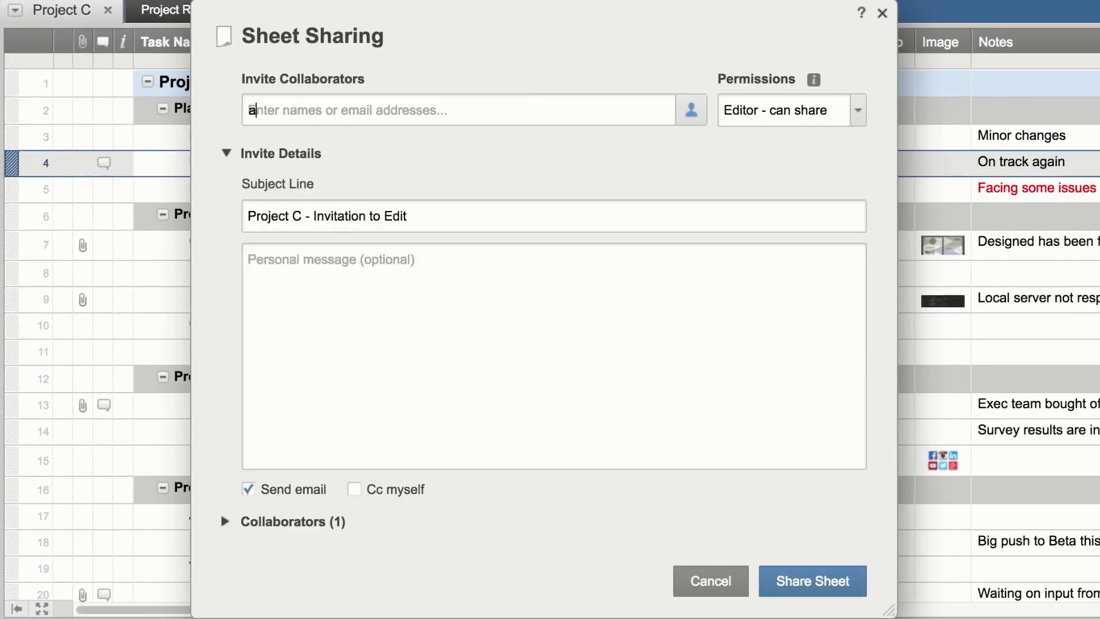
{"action": "type", "text": "a"}
{"action": "key", "text": "Return"}
{"action": "left_click", "coordinate": [769, 114]}
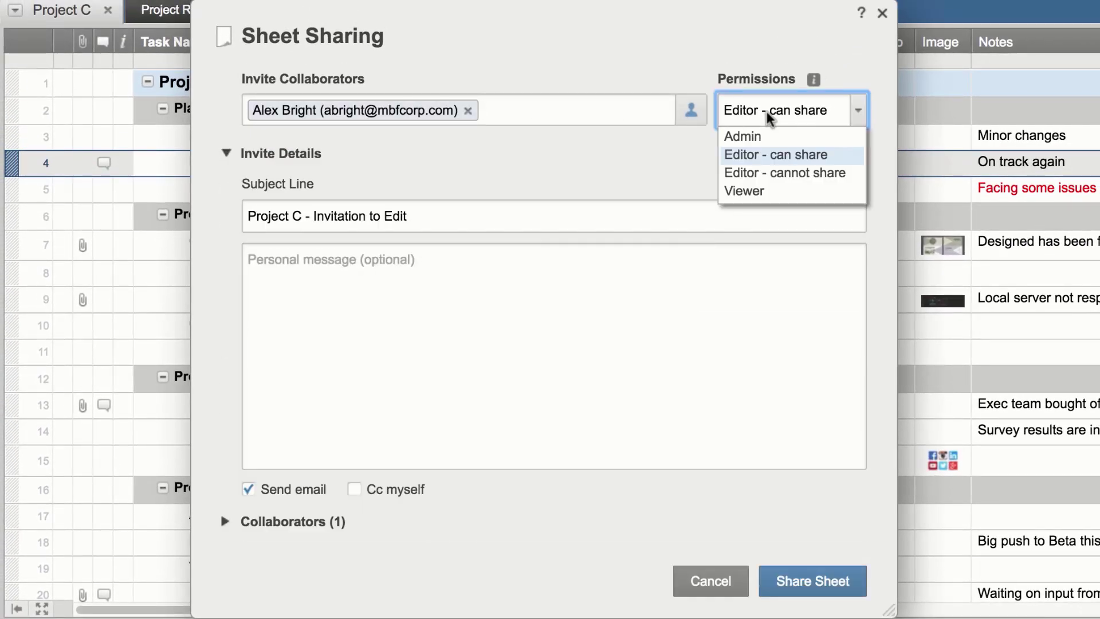
{"action": "left_click", "coordinate": [749, 191]}
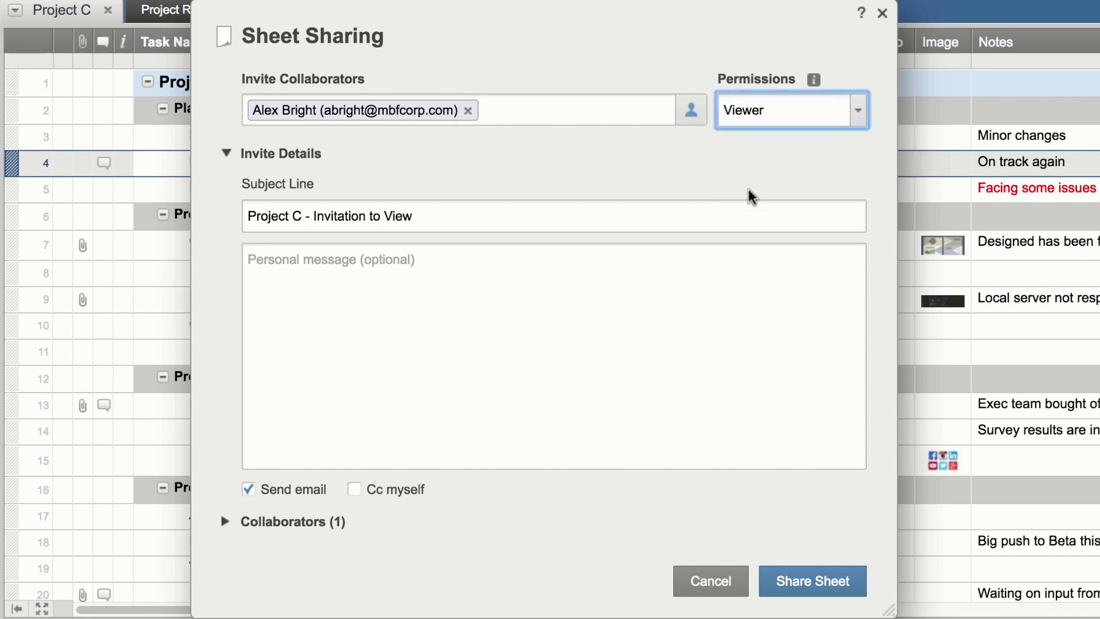
{"action": "left_click", "coordinate": [809, 575]}
{"action": "left_click", "coordinate": [809, 576]}
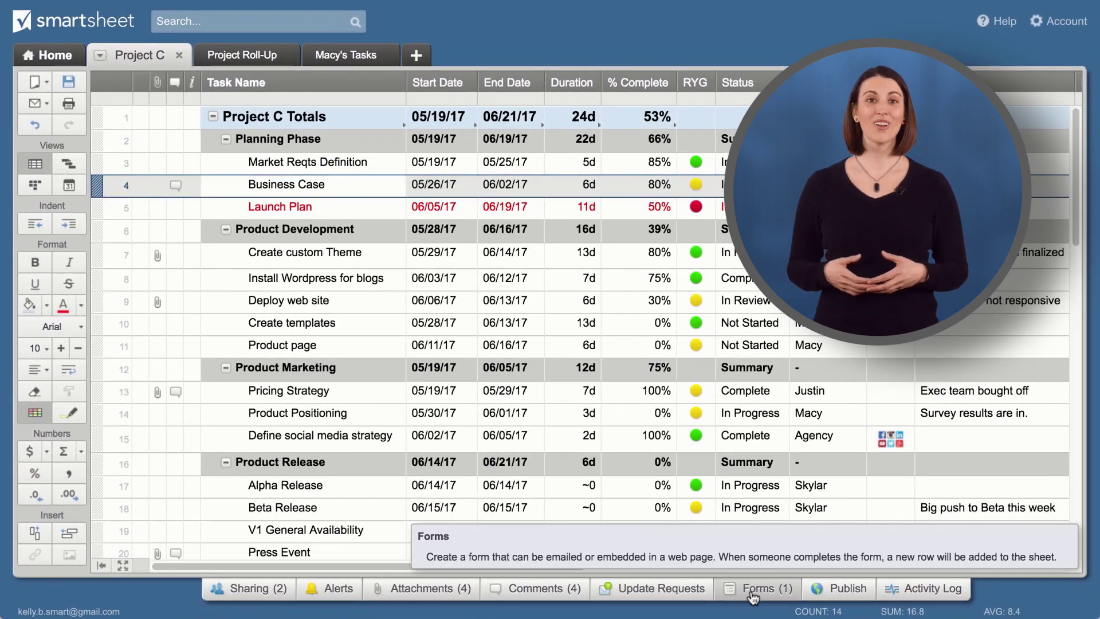
{"action": "left_click", "coordinate": [752, 590]}
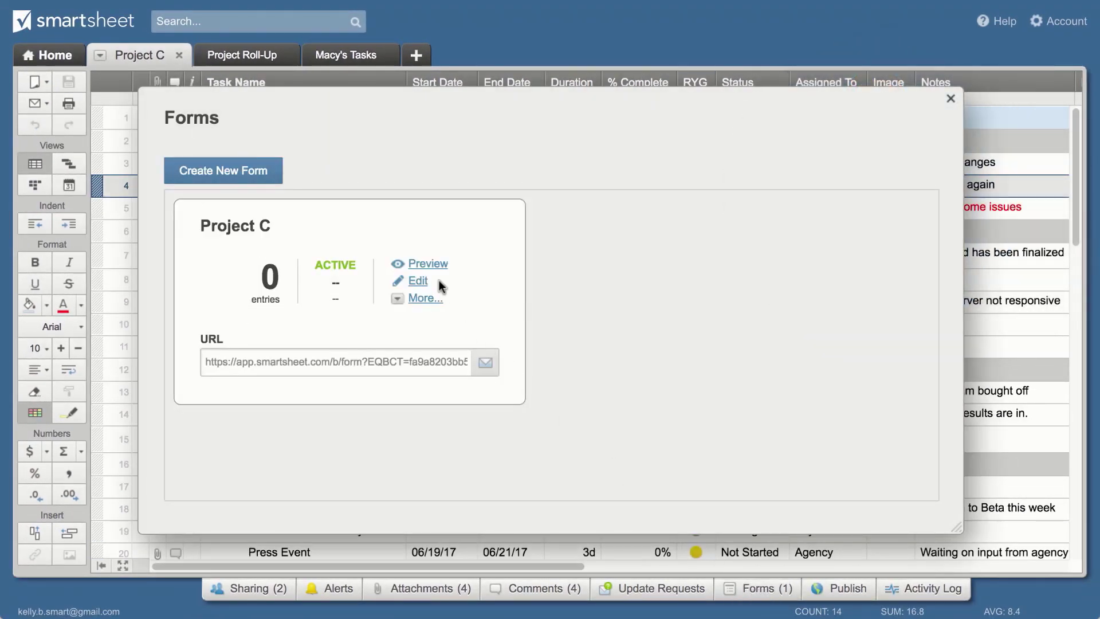
{"action": "left_click", "coordinate": [423, 263]}
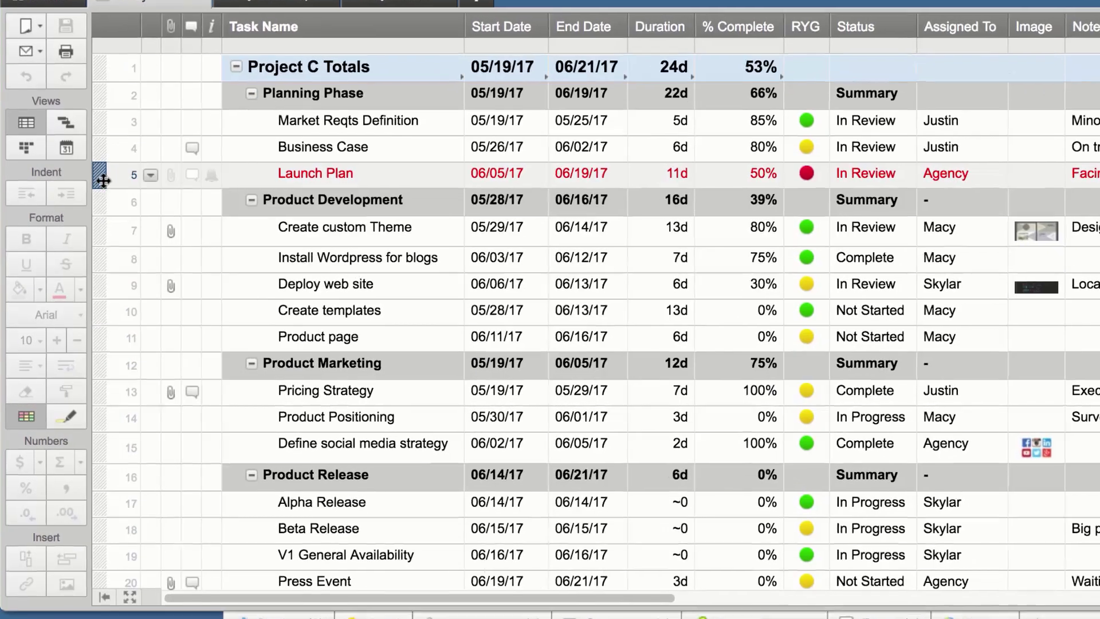
- Send an update request for the Launch Plan row to the suggested recipient
{"action": "right_click", "coordinate": [114, 208]}
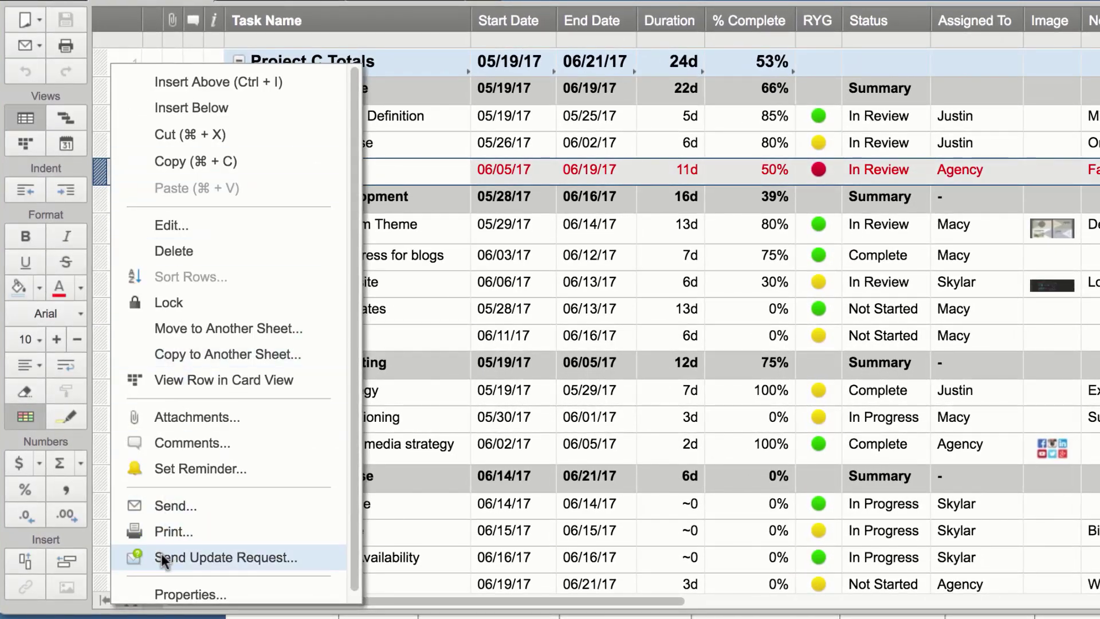
{"action": "left_click", "coordinate": [178, 557]}
{"action": "type", "text": "shari"}
{"action": "key", "text": "Return"}
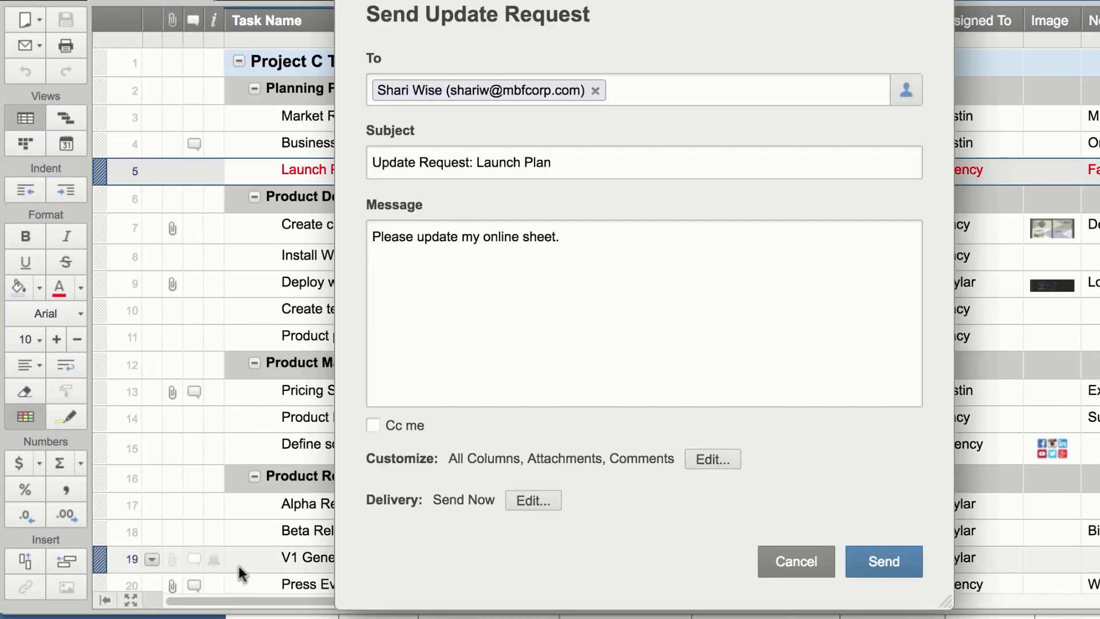
{"action": "left_click", "coordinate": [882, 565]}
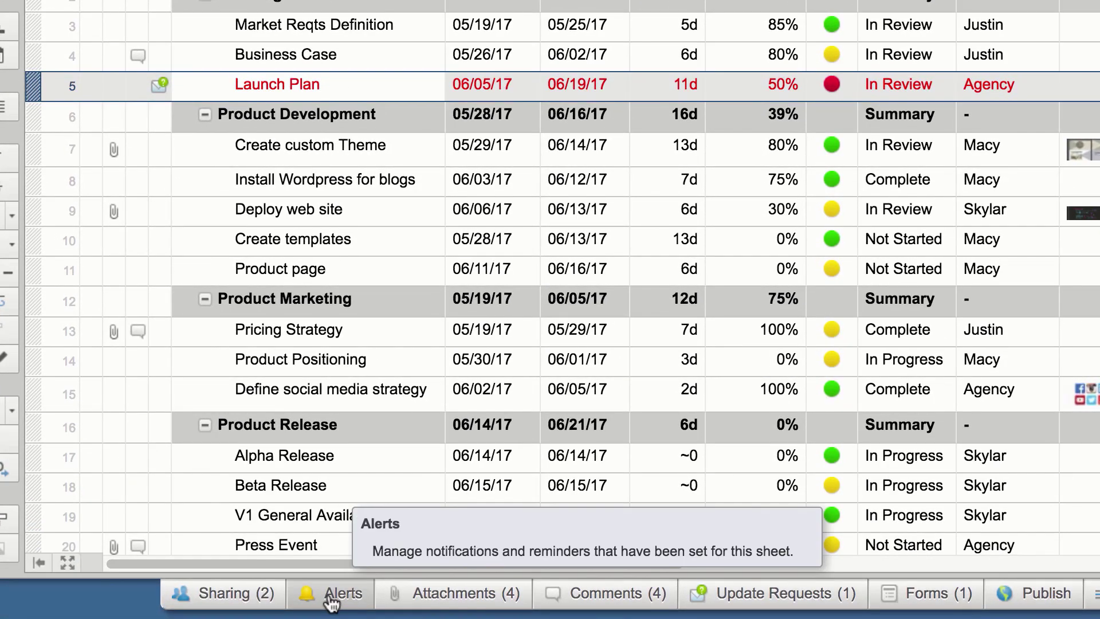
{"action": "left_click", "coordinate": [331, 600]}
- Add an alert emailing immediately whenever anything on the sheet changes
{"action": "left_click", "coordinate": [498, 356]}
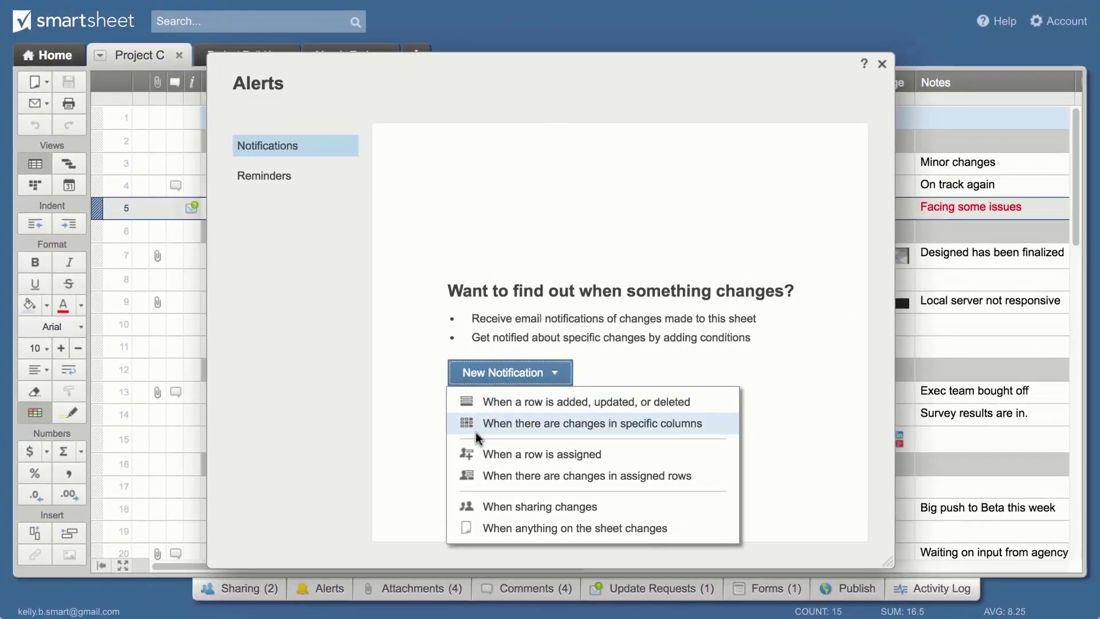
{"action": "left_click", "coordinate": [484, 527]}
{"action": "left_click", "coordinate": [743, 501]}
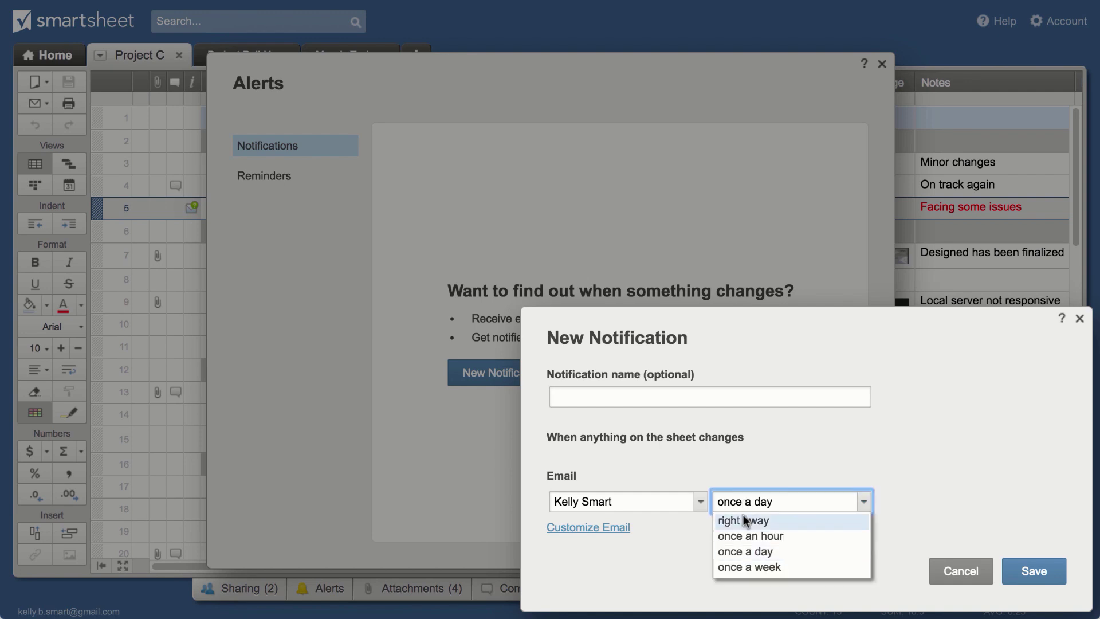
{"action": "left_click", "coordinate": [743, 516]}
{"action": "left_click", "coordinate": [1016, 567]}
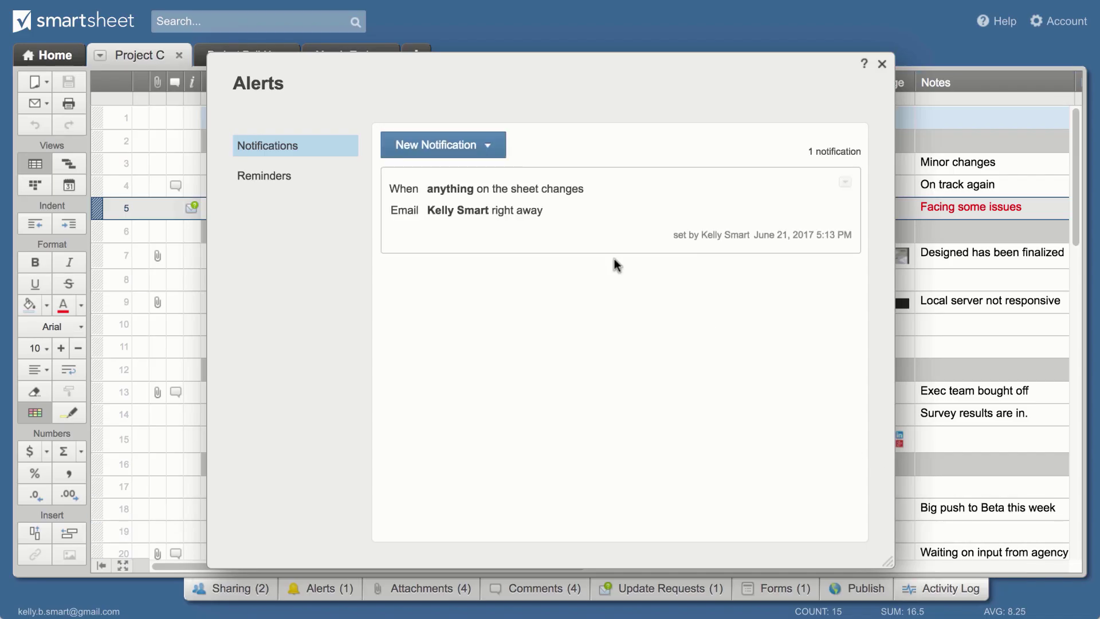
- Add a second alert emailing when a row's Assigned To is set to you
{"action": "left_click", "coordinate": [472, 148]}
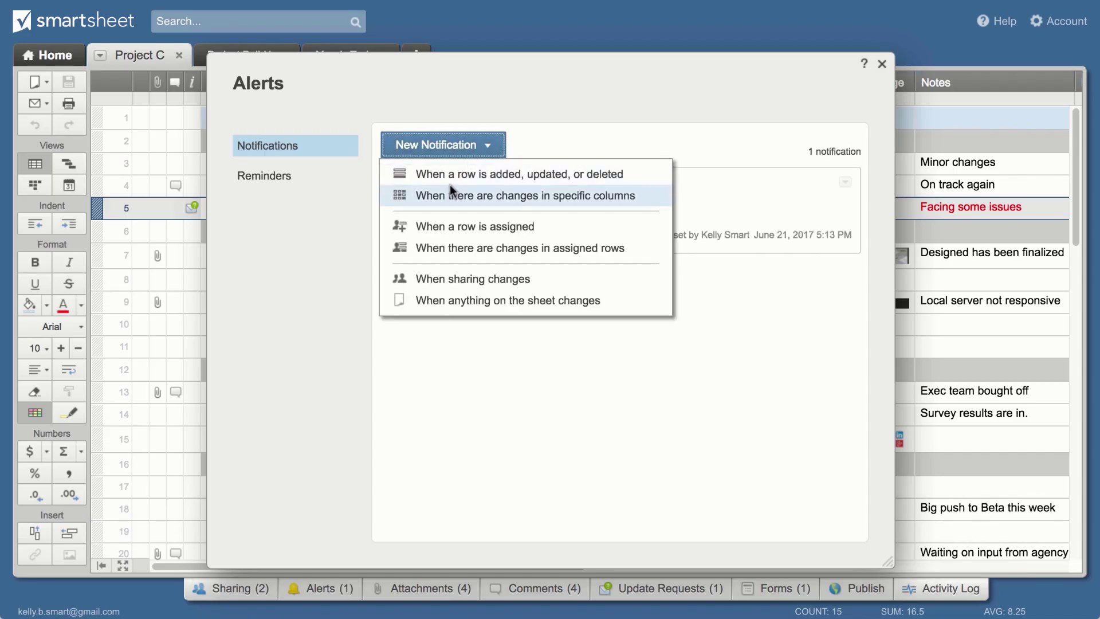
{"action": "left_click", "coordinate": [418, 227]}
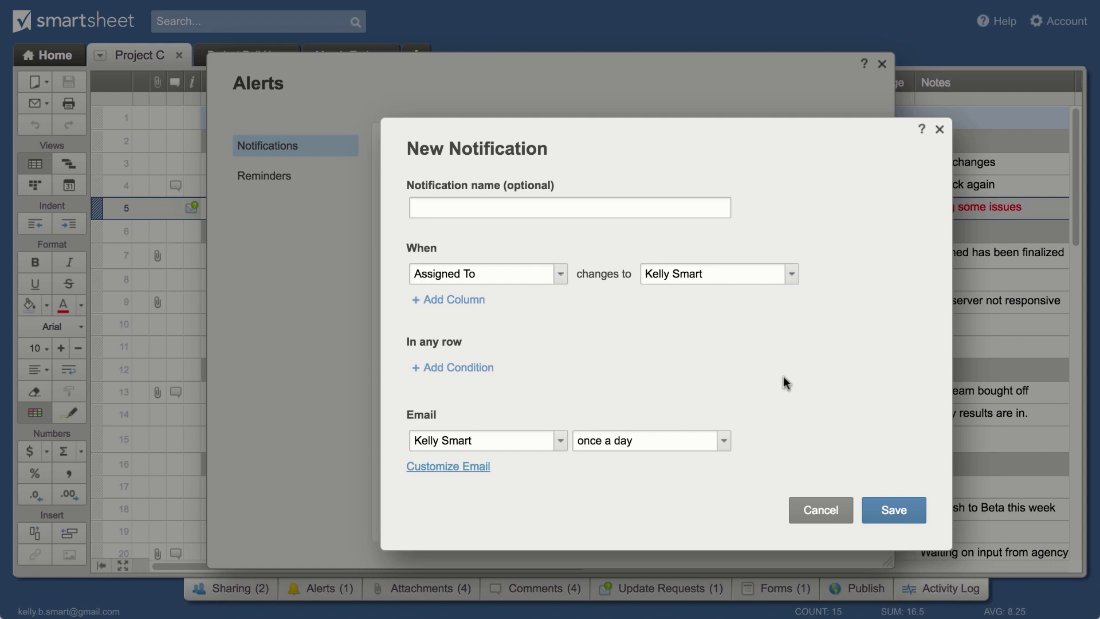
{"action": "left_click", "coordinate": [870, 513]}
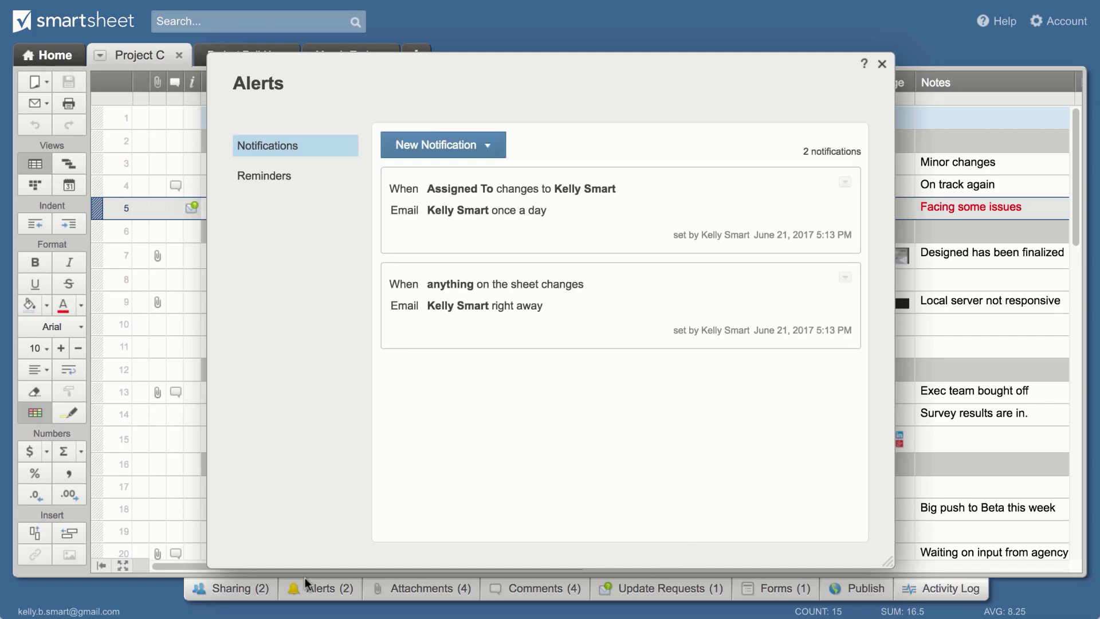
- Turn on yellow highlighting of last-hour changes, then review the Launch Plan RYG cell's history
{"action": "key", "text": "Escape"}
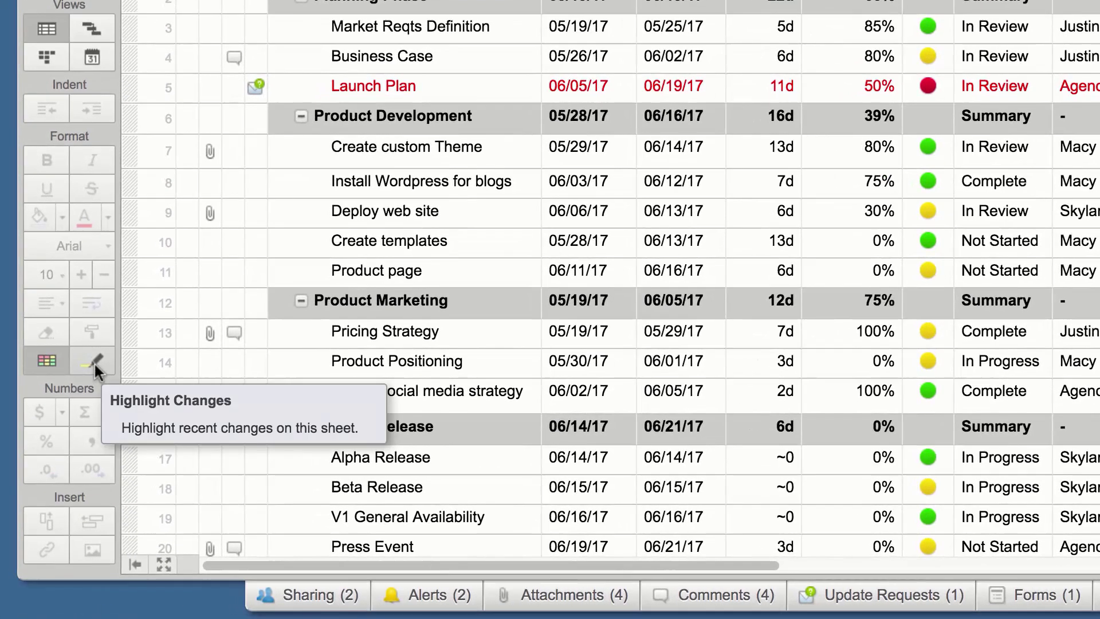
{"action": "left_click", "coordinate": [94, 362]}
{"action": "left_click", "coordinate": [515, 148]}
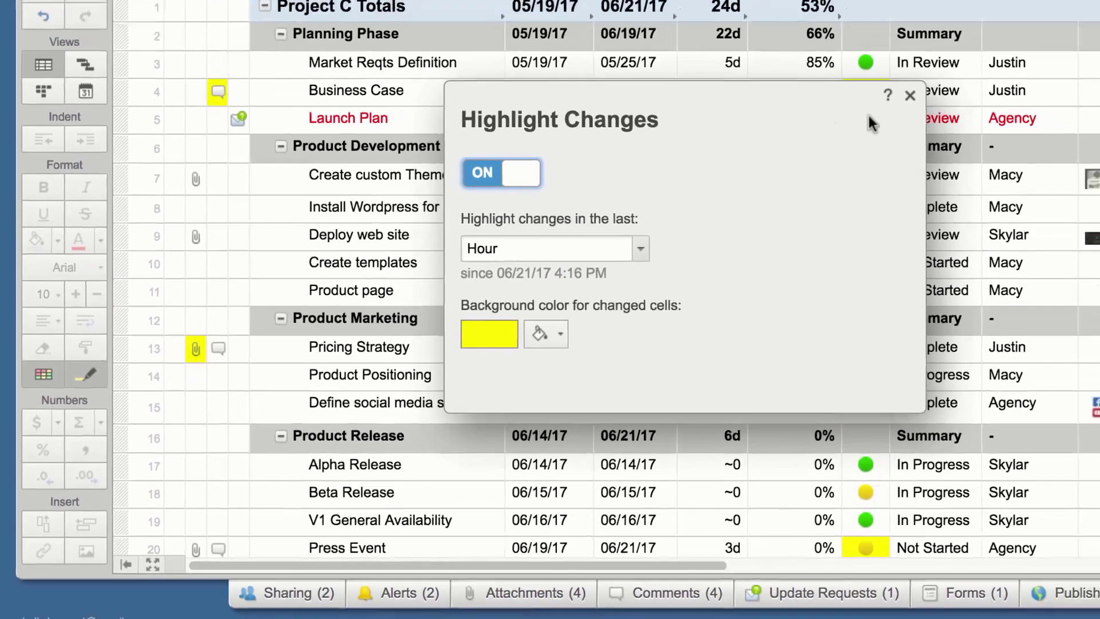
{"action": "left_click", "coordinate": [975, 62]}
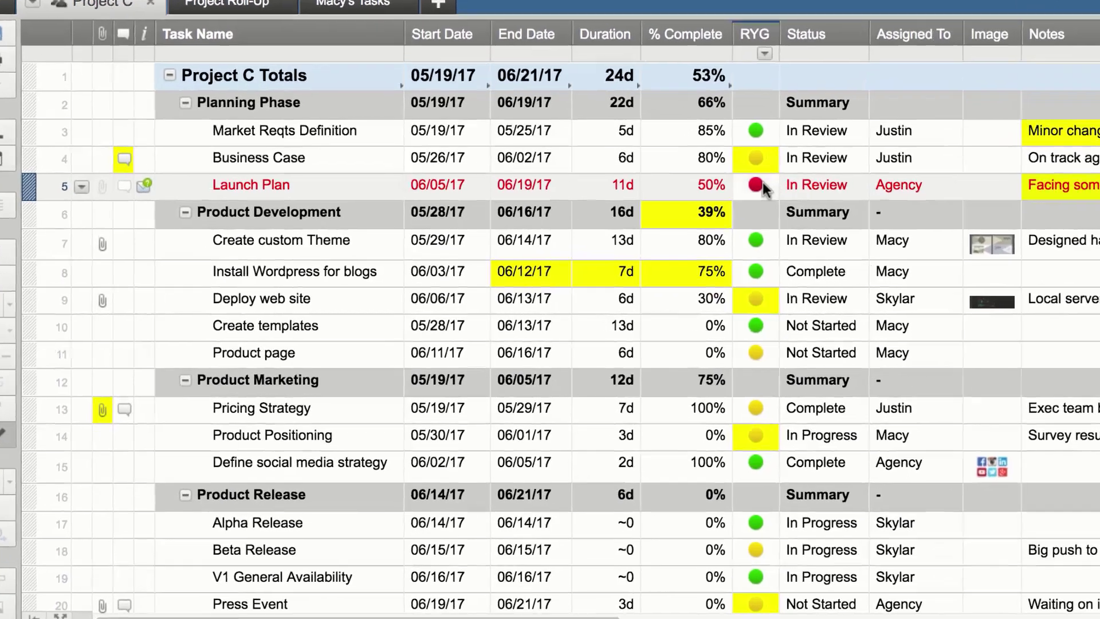
{"action": "right_click", "coordinate": [709, 212]}
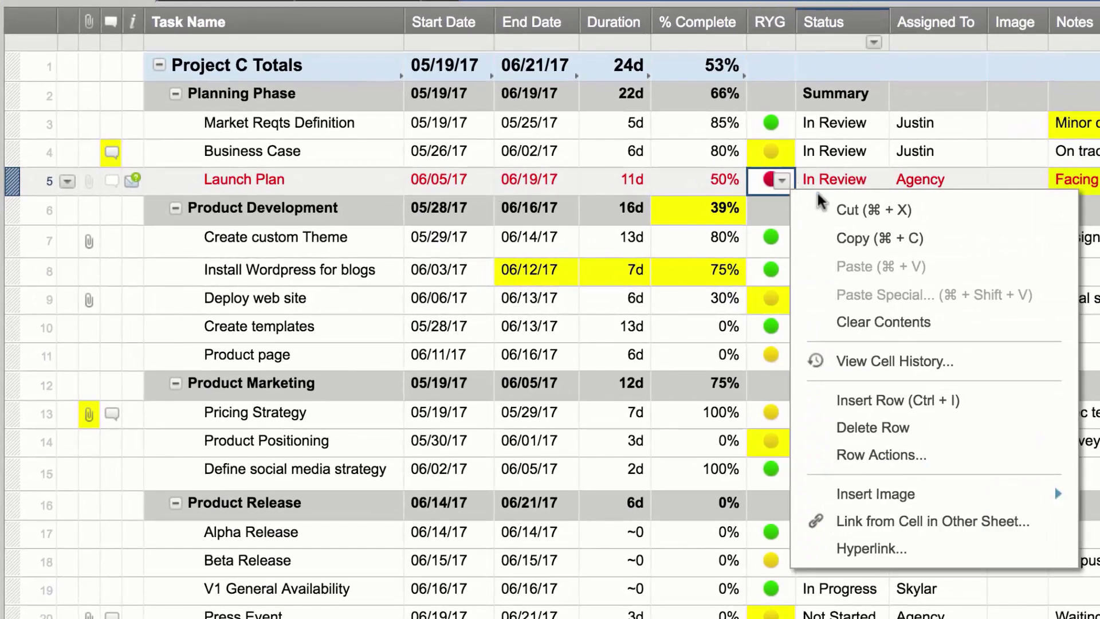
{"action": "left_click", "coordinate": [892, 368]}
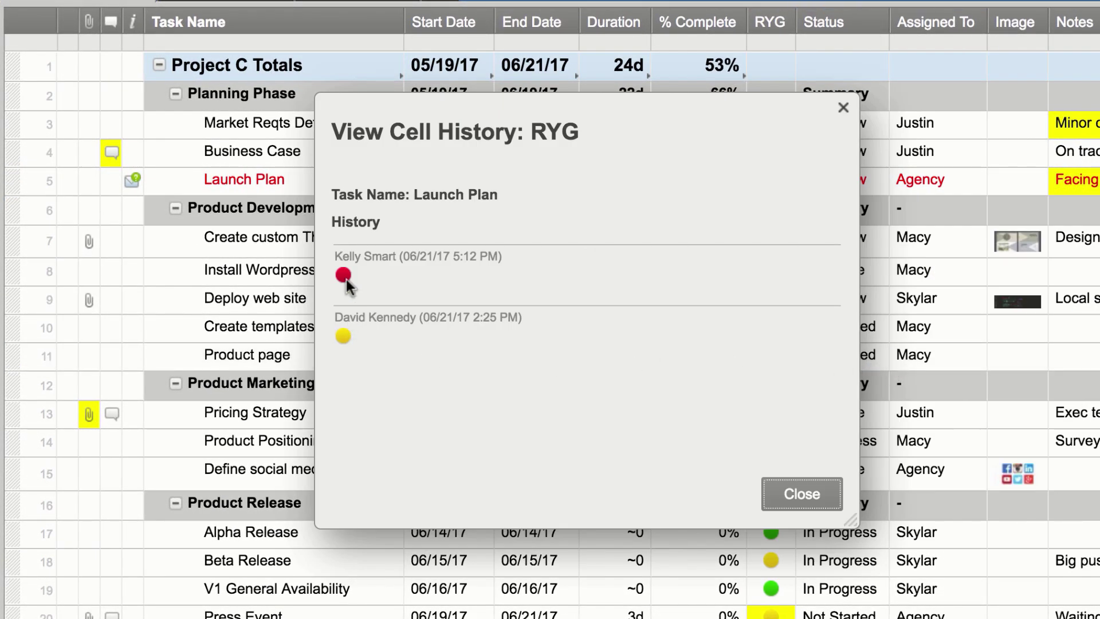
- Add an email reminder to row 4, Business Case, keeping the date Thursday 06/22/17
{"action": "right_click", "coordinate": [12, 150]}
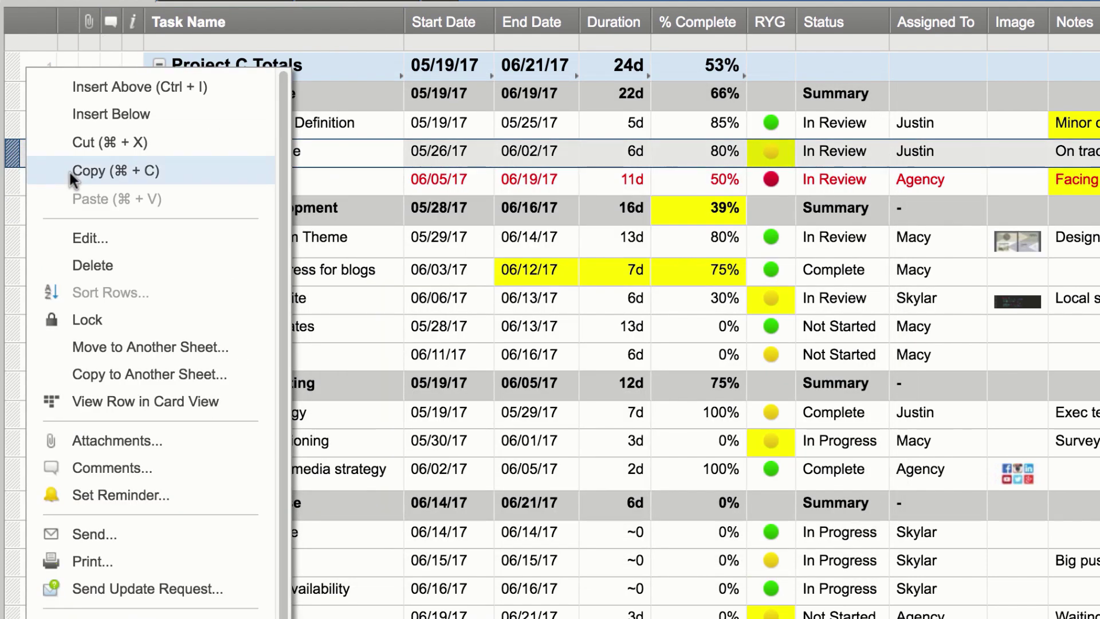
{"action": "left_click", "coordinate": [111, 486]}
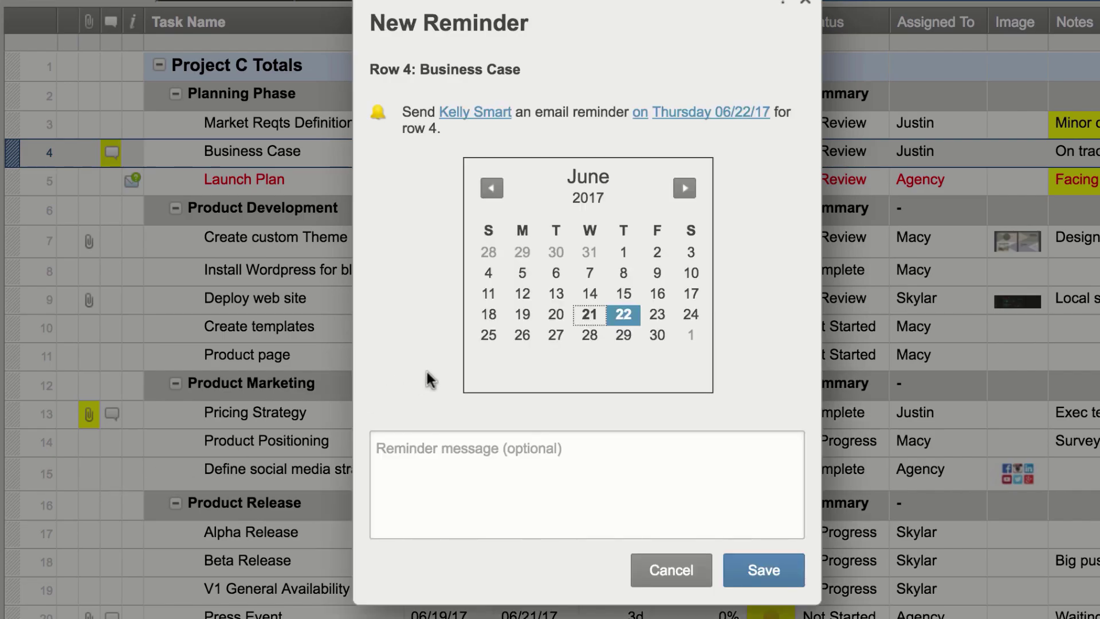
{"action": "left_click", "coordinate": [747, 580]}
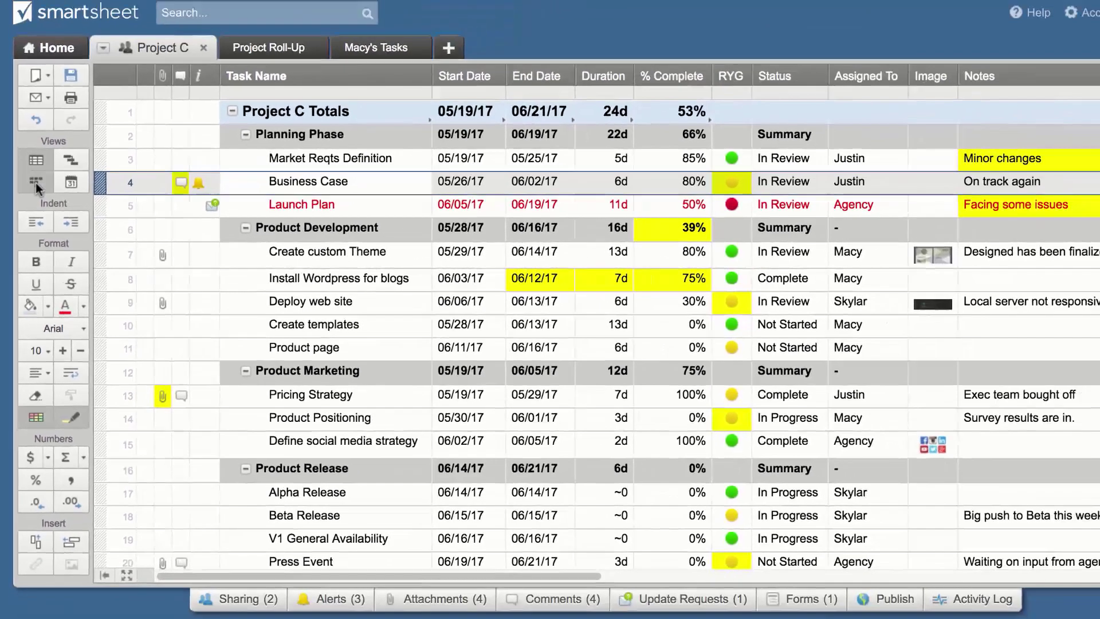
- Move the Press Event card to Agency, then drag Business Case's Gantt bar to end 06/07/17
{"action": "left_click", "coordinate": [47, 154]}
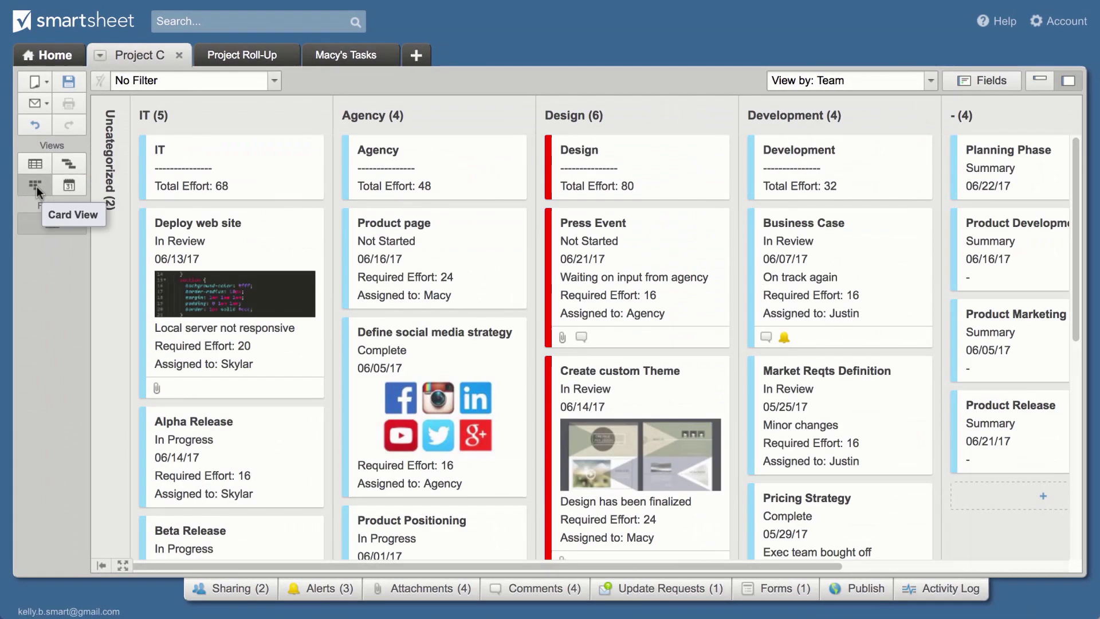
{"action": "left_click_drag", "start_coordinate": [582, 249], "coordinate": [421, 247]}
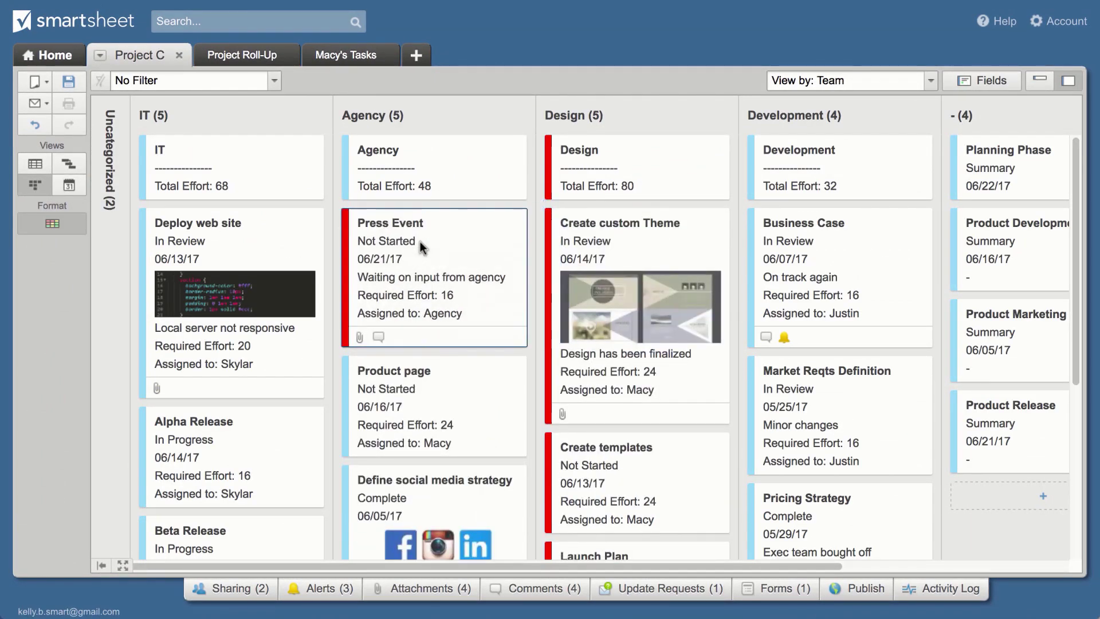
{"action": "left_click", "coordinate": [69, 186]}
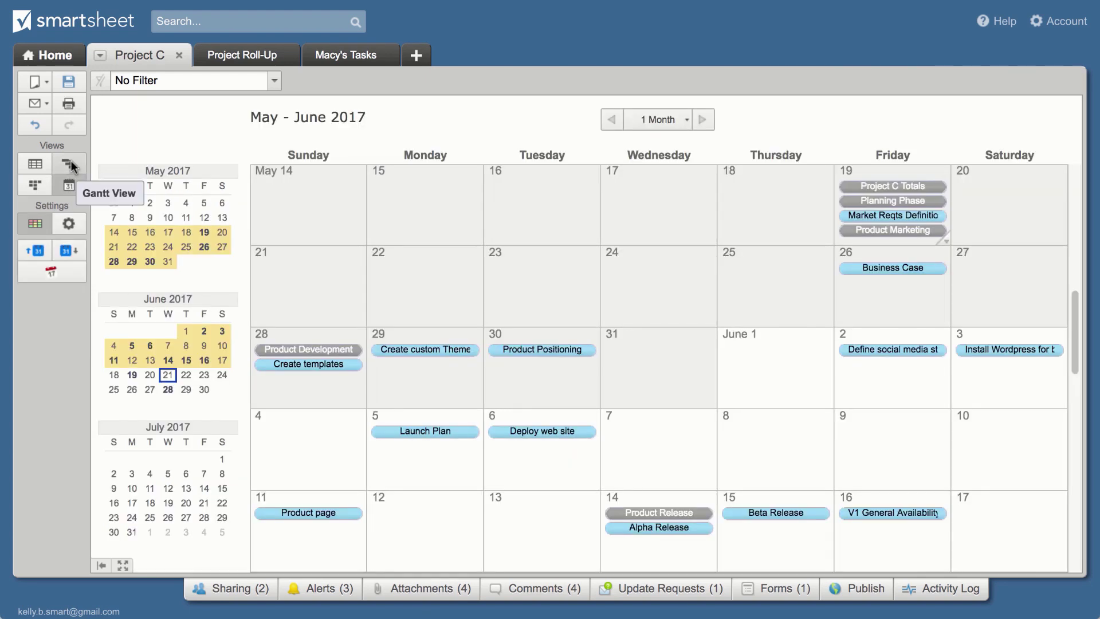
{"action": "left_click", "coordinate": [69, 162]}
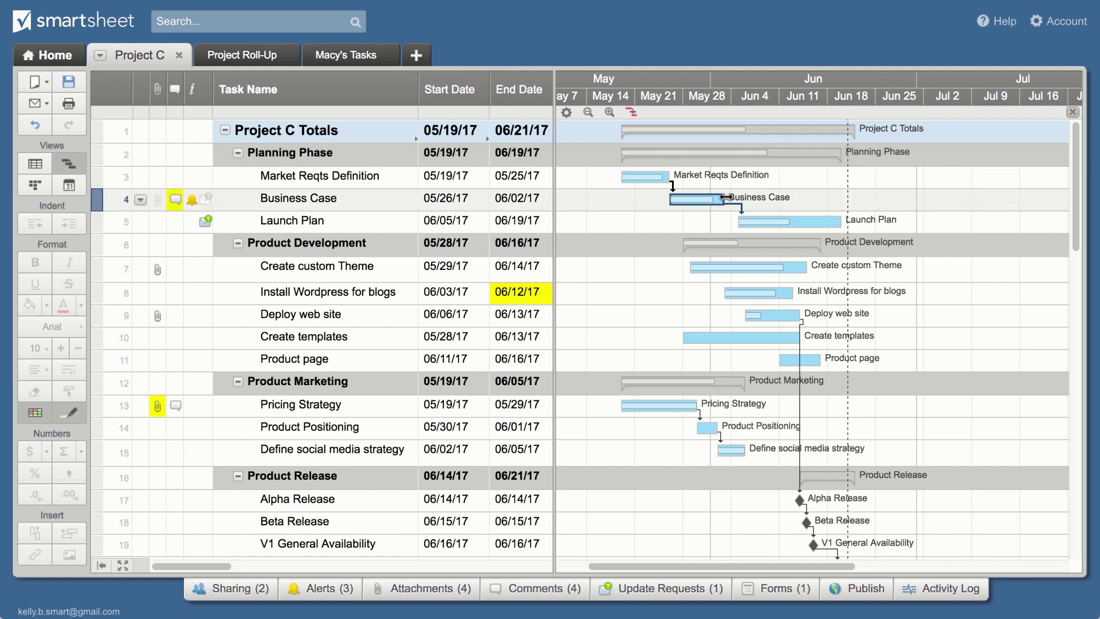
{"action": "left_click_drag", "start_coordinate": [761, 197], "coordinate": [763, 199]}
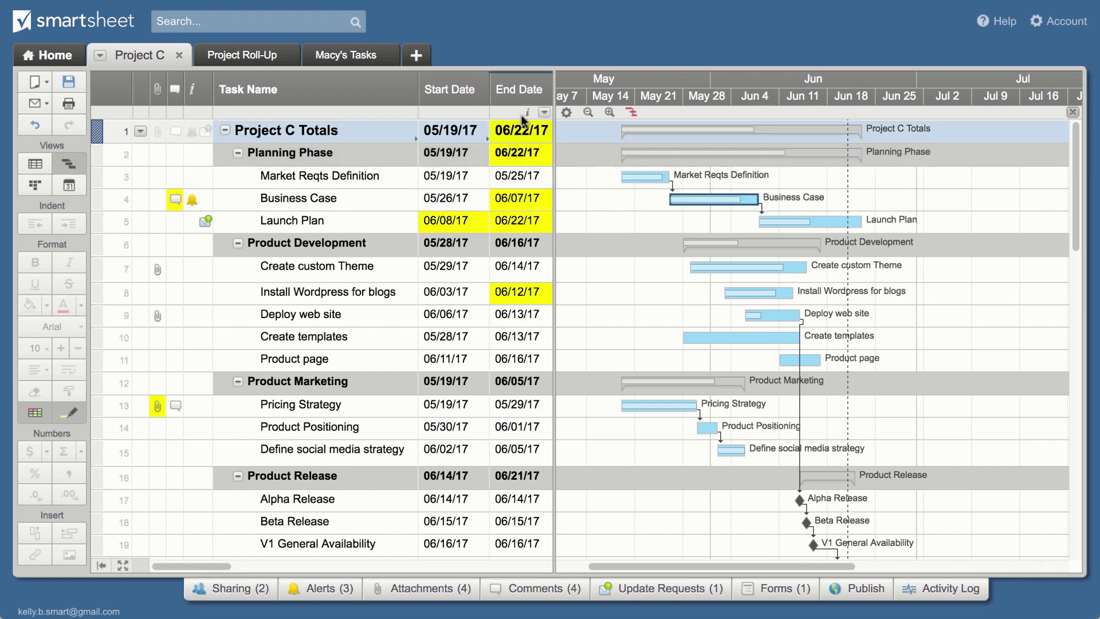
- Link Project Roll-Up row 4 to Project C's totals: 05/19/17, 06/22/17, 25d, 55%
{"action": "left_click", "coordinate": [252, 56]}
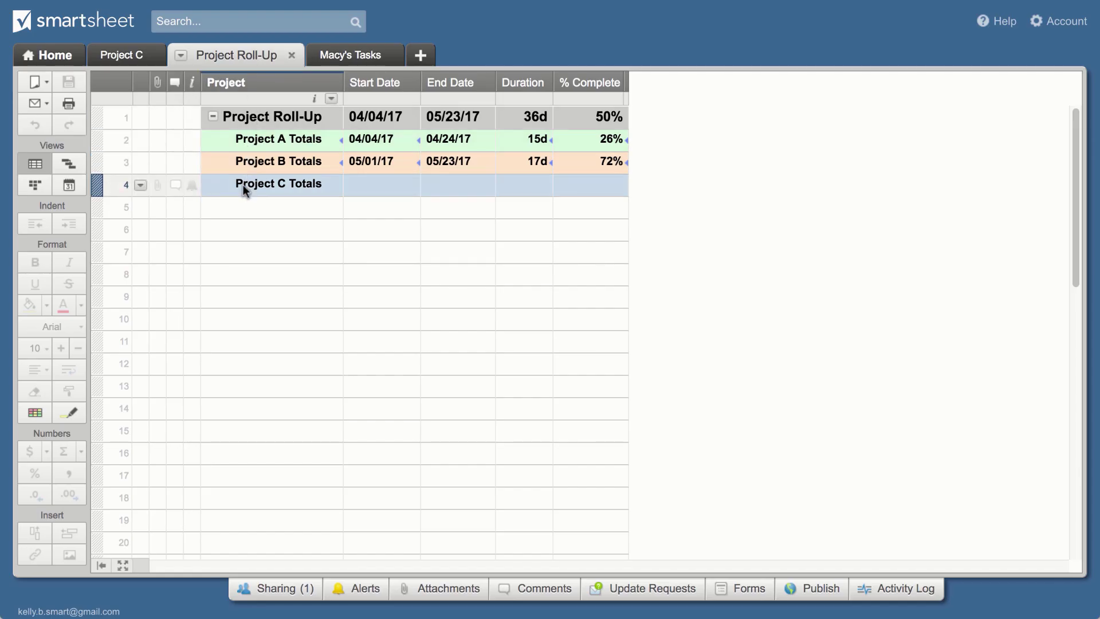
{"action": "left_click_drag", "start_coordinate": [525, 185], "coordinate": [575, 185]}
{"action": "right_click", "coordinate": [575, 184]}
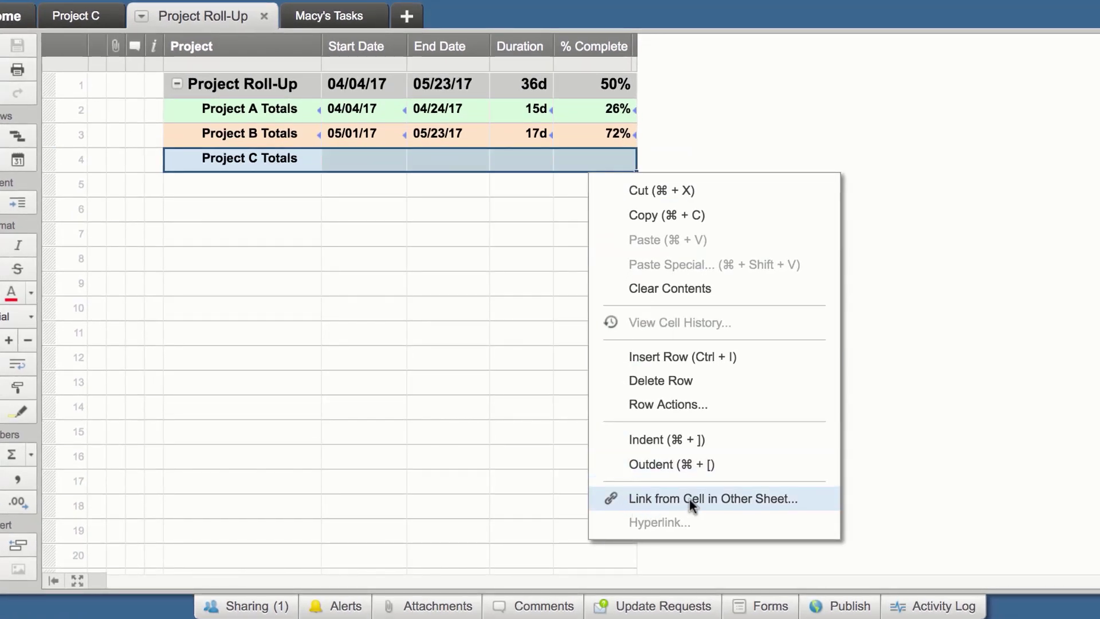
{"action": "left_click", "coordinate": [689, 499]}
{"action": "left_click", "coordinate": [183, 318]}
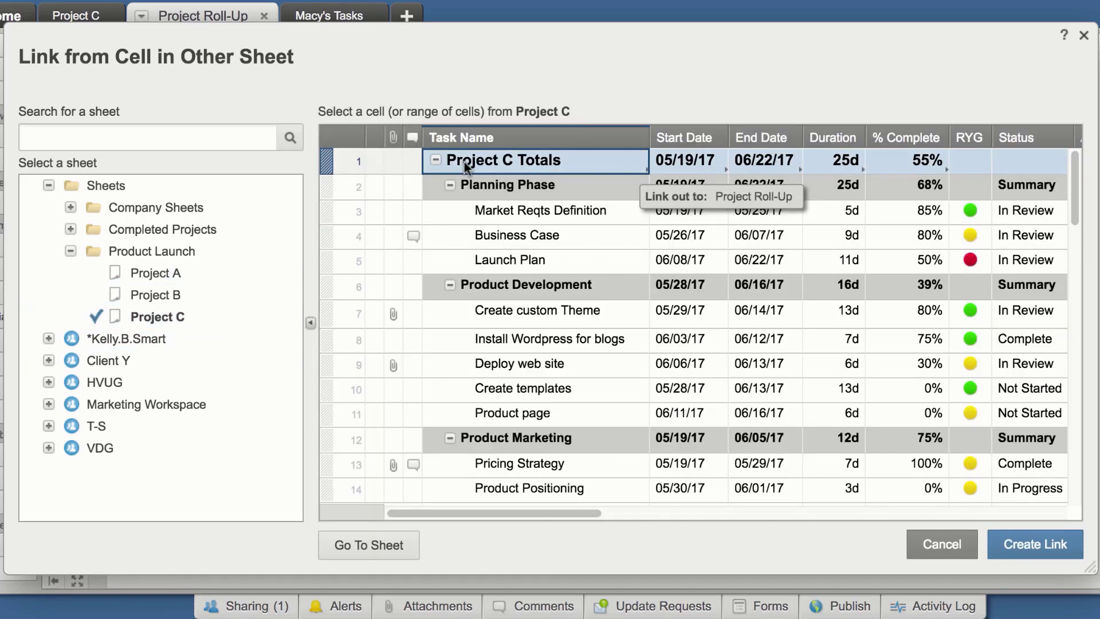
{"action": "left_click_drag", "start_coordinate": [771, 160], "coordinate": [901, 167]}
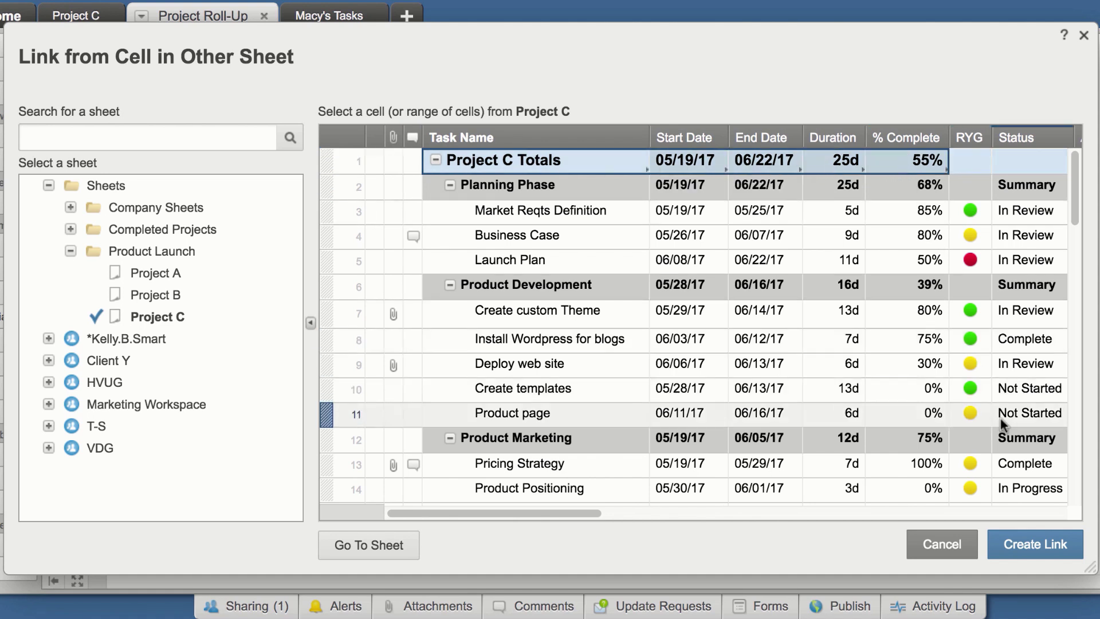
{"action": "left_click", "coordinate": [1016, 541]}
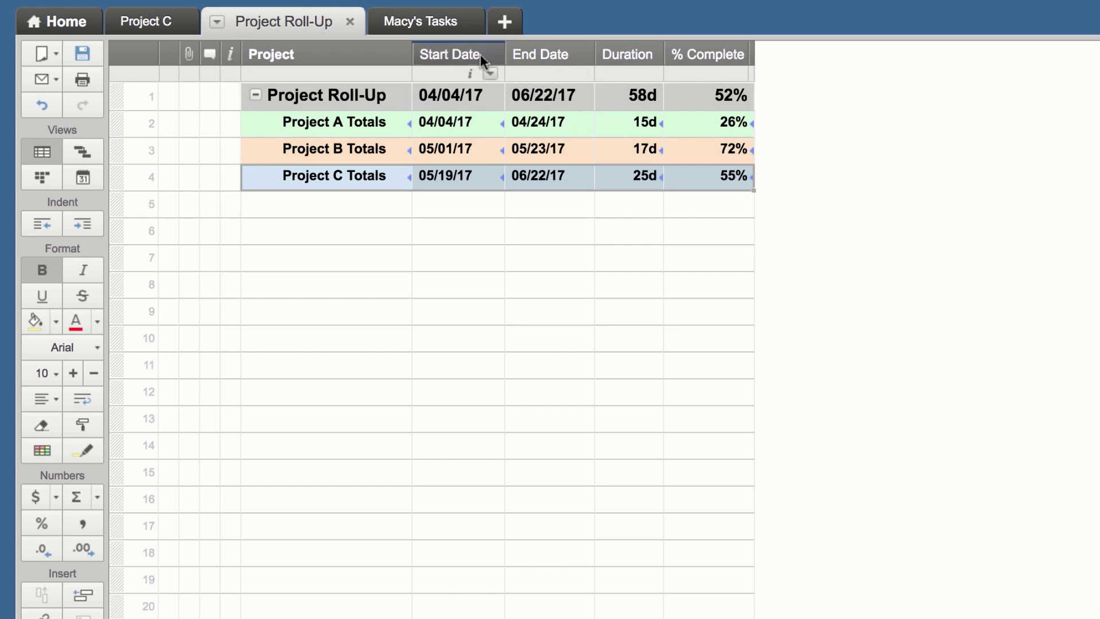
- Run the team member's task report for unfinished tasks across Projects A, B and C
{"action": "left_click", "coordinate": [433, 23]}
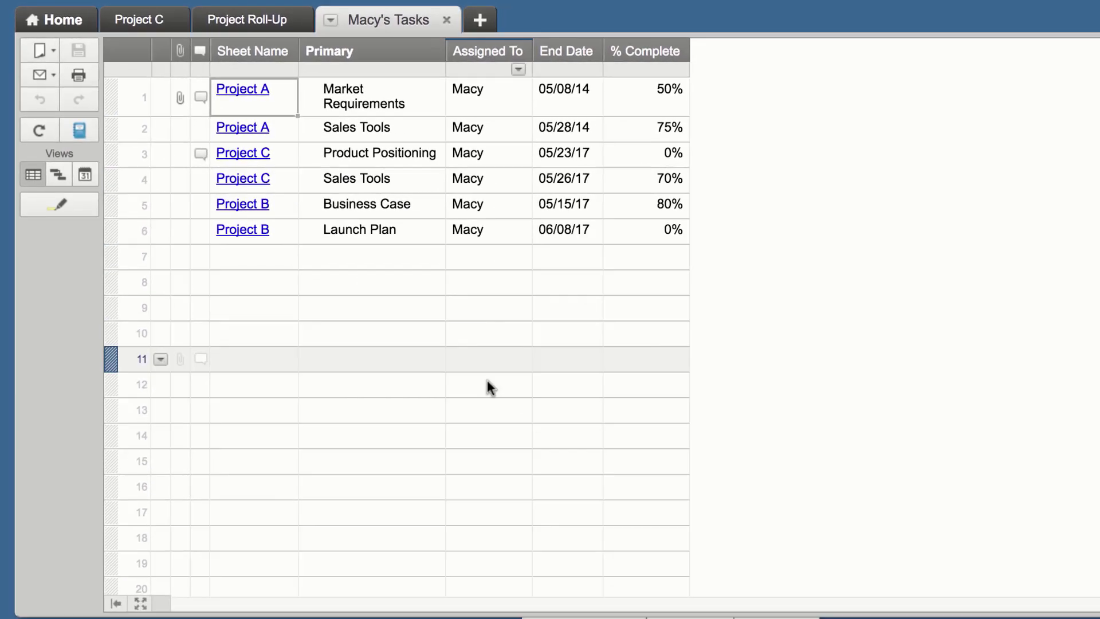
{"action": "left_click", "coordinate": [519, 599]}
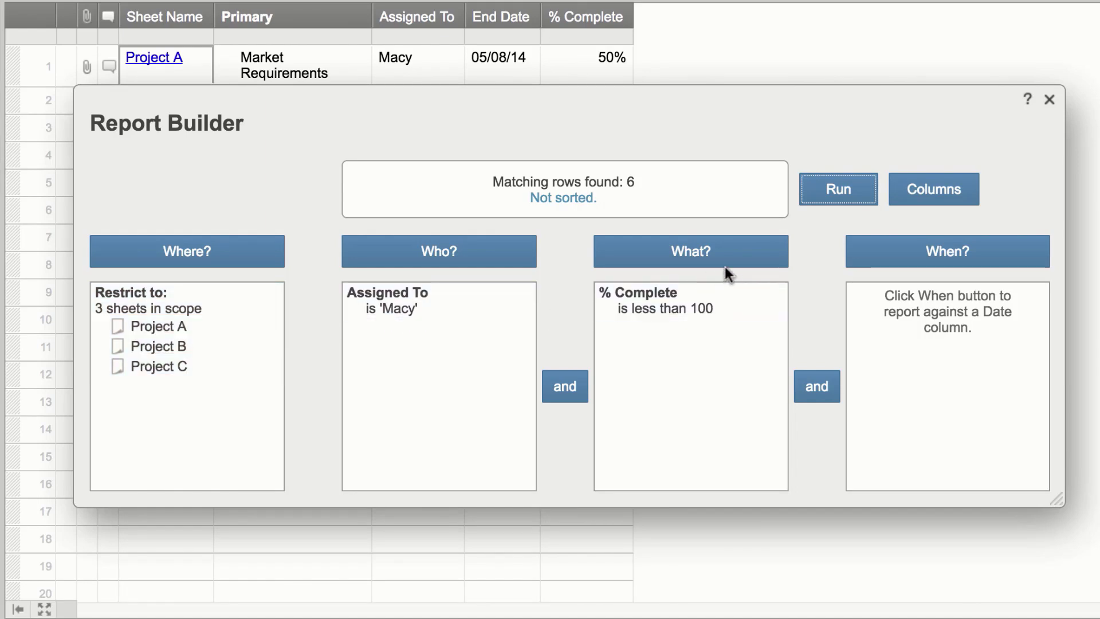
{"action": "left_click", "coordinate": [815, 198]}
{"action": "left_click", "coordinate": [1048, 101]}
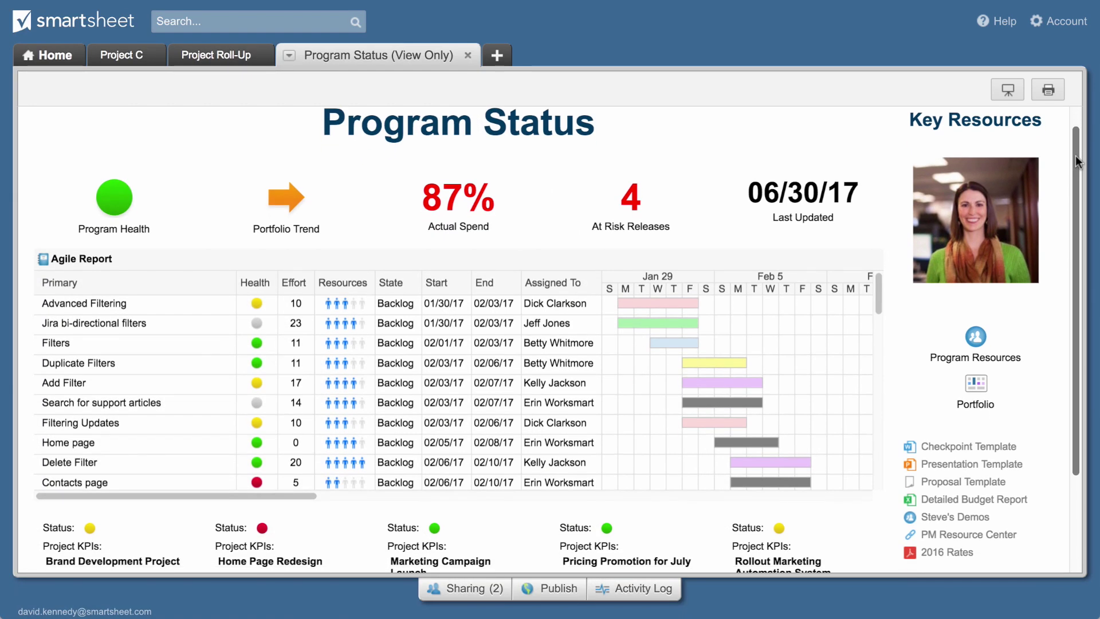
- Scroll down the Program Status dashboard to view the project KPI details
{"action": "left_click_drag", "start_coordinate": [1075, 156], "coordinate": [1067, 262]}
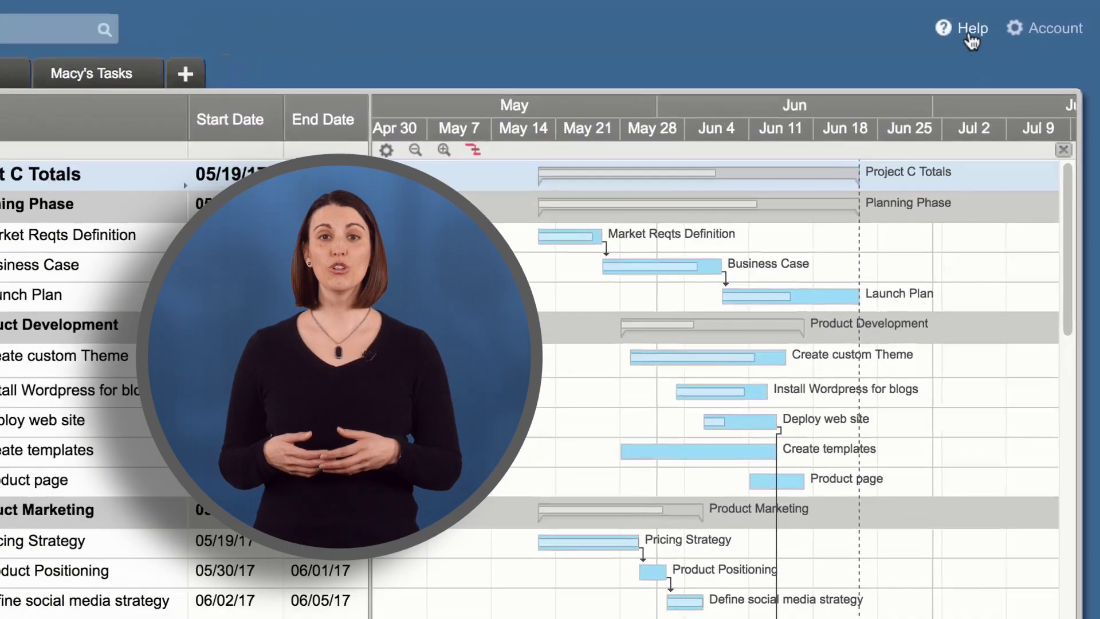
- Open the Help dropdown at the top right to list the available help resources
{"action": "left_click", "coordinate": [1003, 22]}
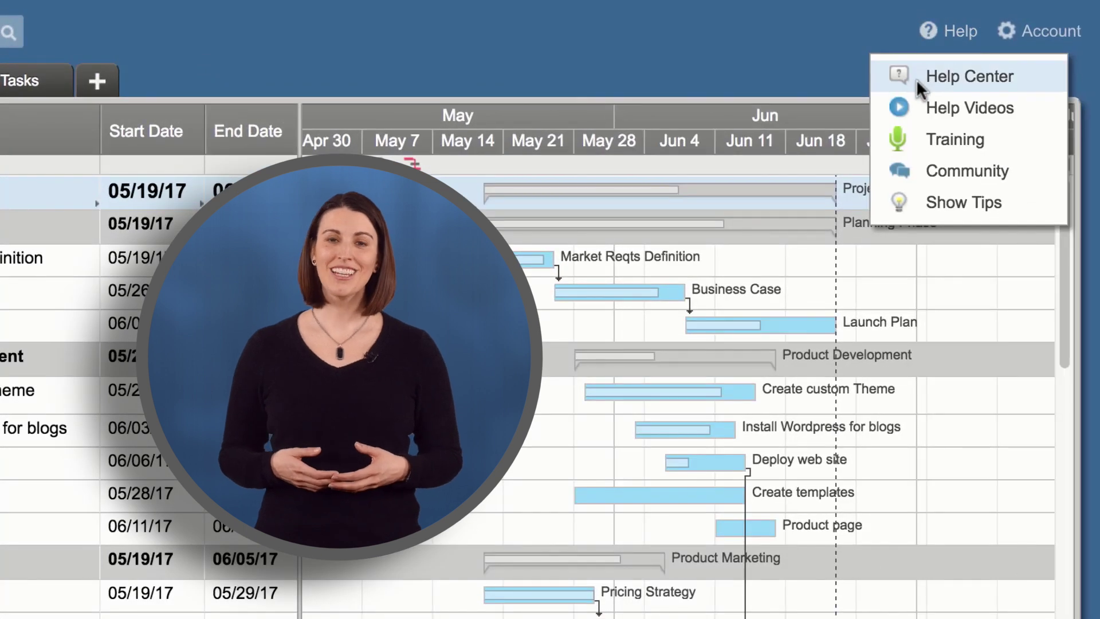